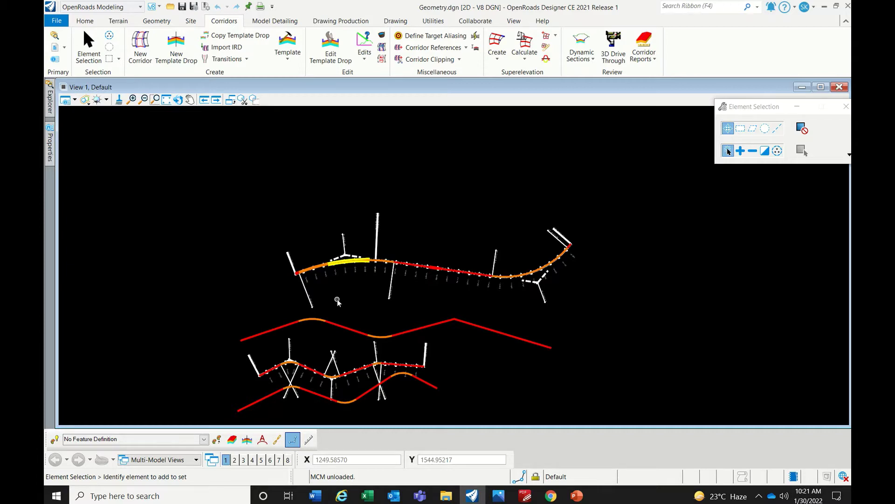
Switch to PDF-XChange Editor and examine the typical 2-lane highway cross section in the IRC SP 73 2018 document
{"action": "left_click", "coordinate": [525, 496]}
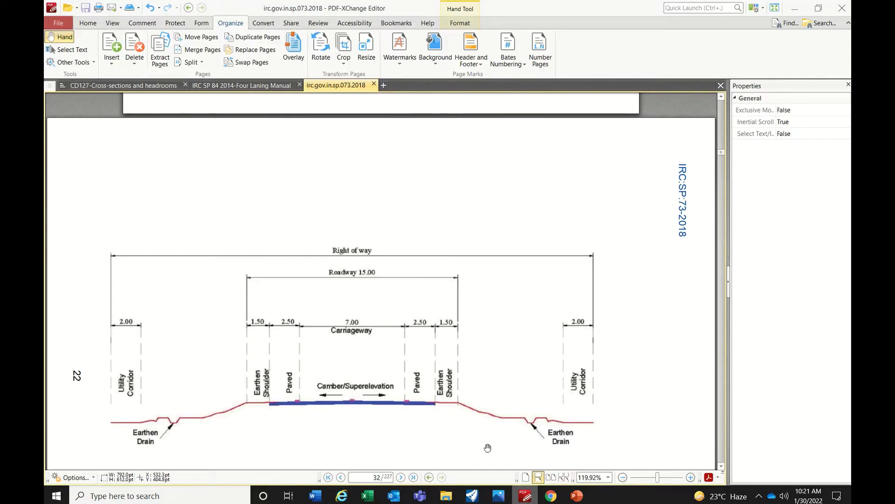
{"action": "scroll", "coordinate": [398, 214], "scroll_direction": "down", "scroll_amount": 3}
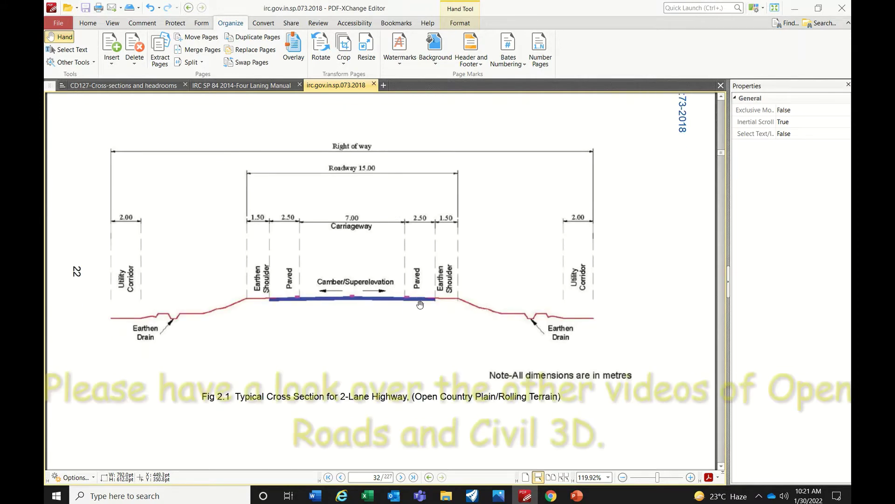
{"action": "scroll", "coordinate": [613, 288], "scroll_direction": "up", "scroll_amount": 2}
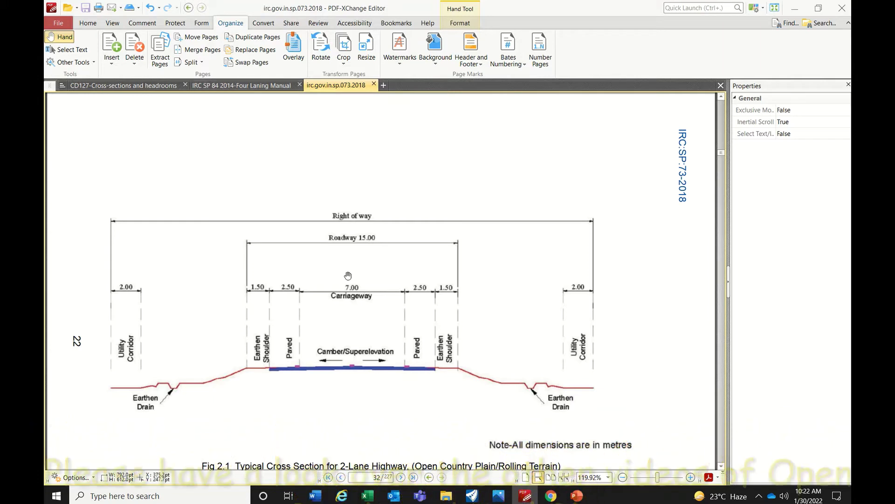
Examine the typical four-lane divided highway cross sections and their descriptions in the IRC SP 84 2014 document
{"action": "left_click", "coordinate": [264, 86]}
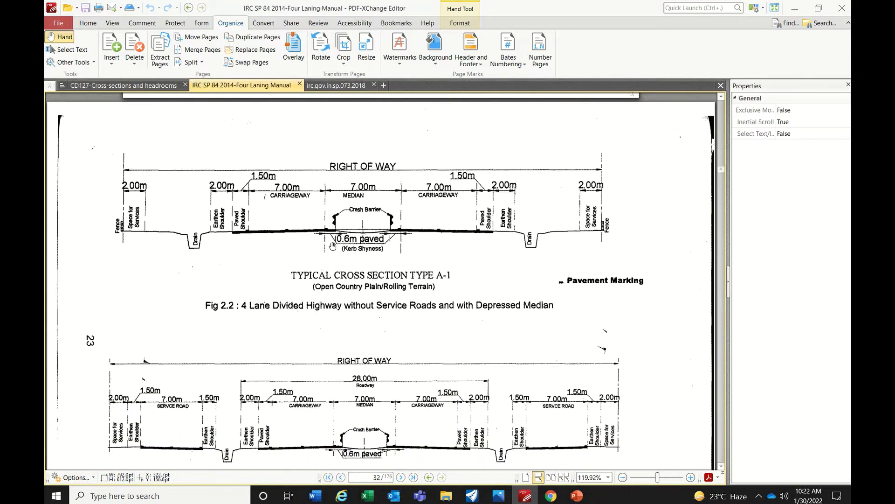
{"action": "scroll", "coordinate": [347, 261], "scroll_direction": "up", "scroll_amount": 1}
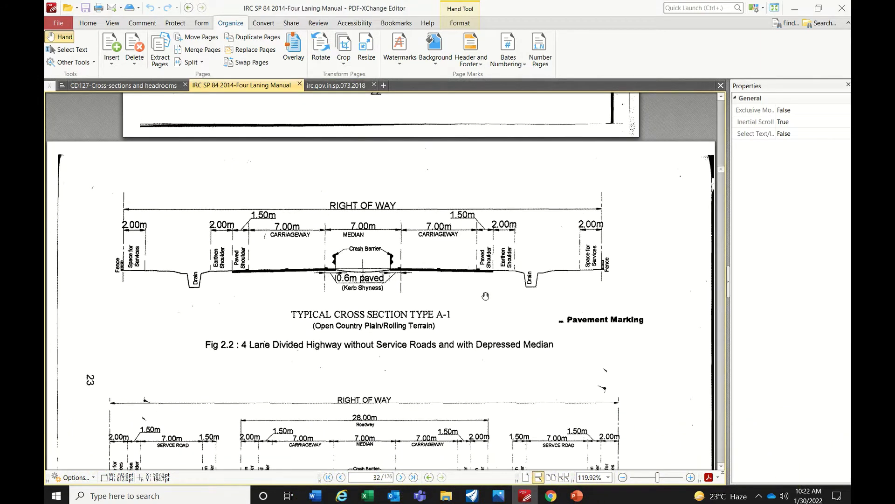
{"action": "scroll", "coordinate": [387, 297], "scroll_direction": "up", "scroll_amount": 1}
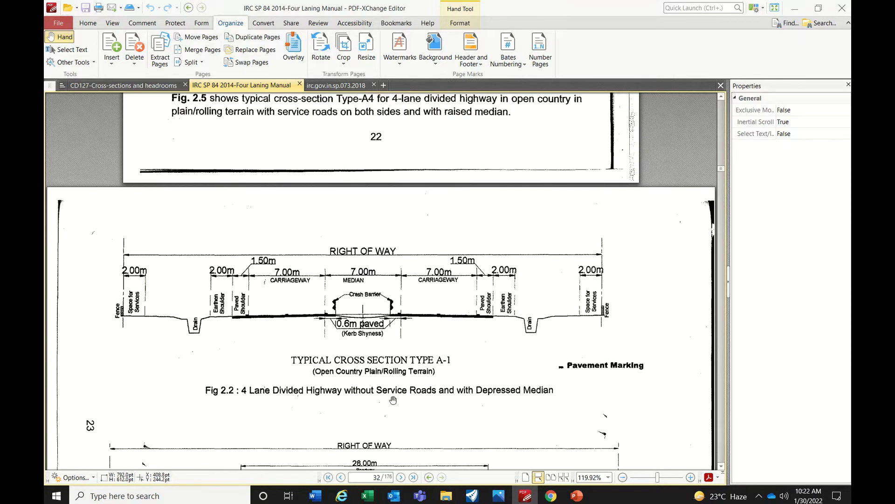
{"action": "scroll", "coordinate": [373, 355], "scroll_direction": "up", "scroll_amount": 1}
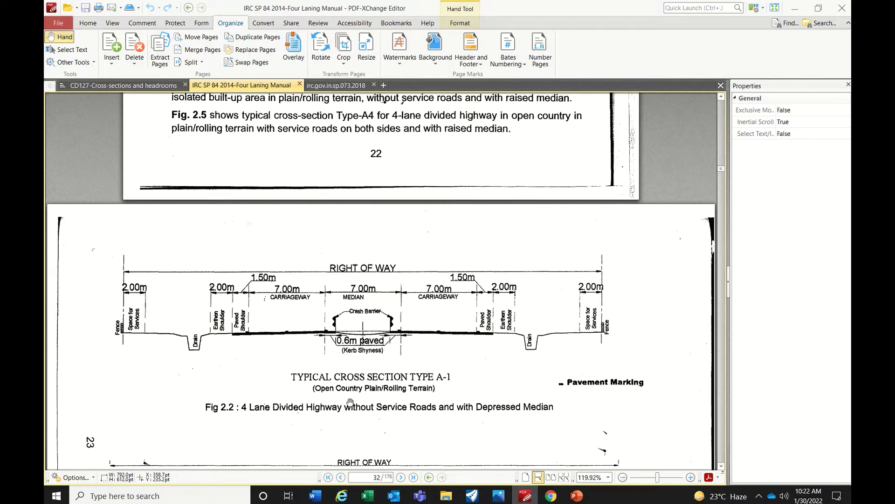
{"action": "scroll", "coordinate": [350, 402], "scroll_direction": "down", "scroll_amount": 5}
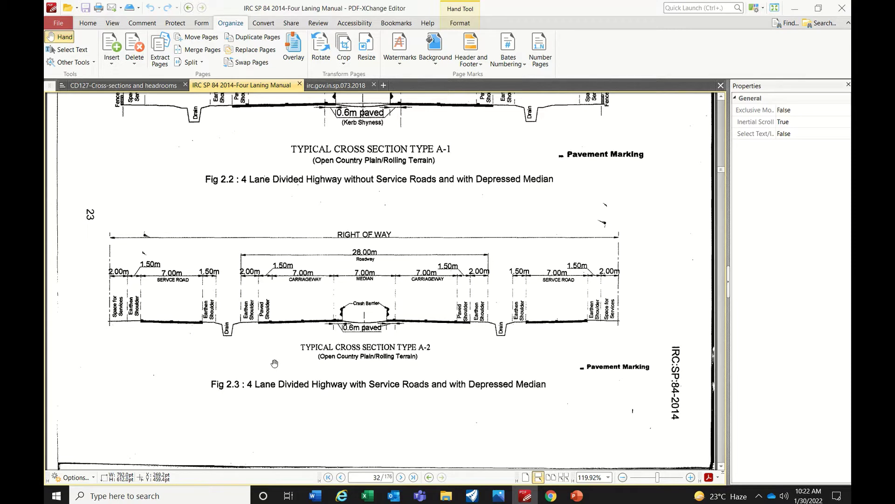
{"action": "scroll", "coordinate": [329, 366], "scroll_direction": "up", "scroll_amount": 4}
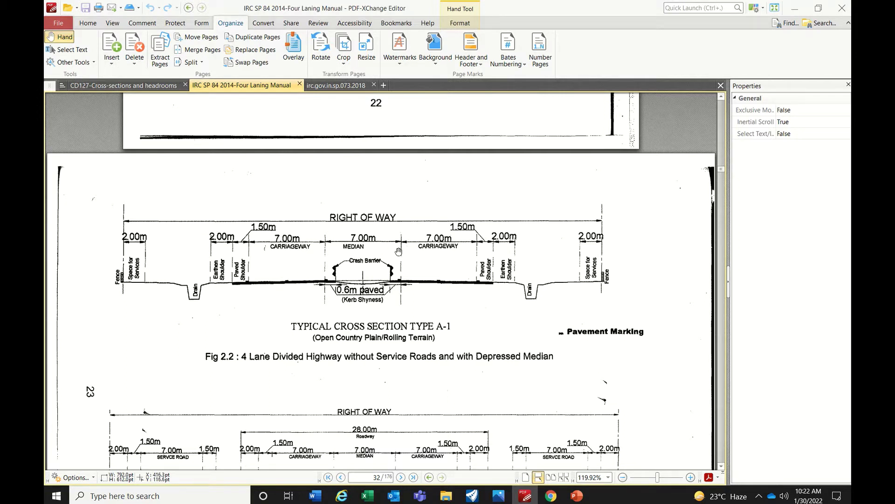
{"action": "scroll", "coordinate": [376, 264], "scroll_direction": "up", "scroll_amount": 6}
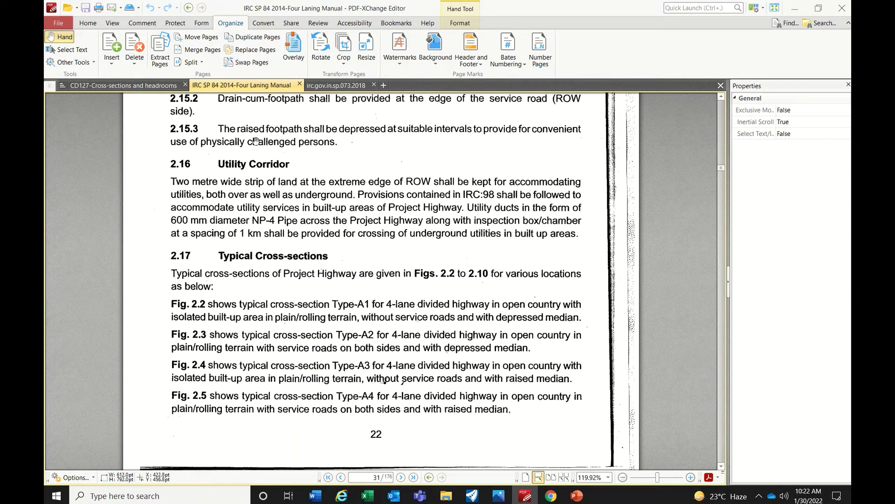
Examine the cross-section component dimensions for rural motorway connector roads and urban motorway mainline in the CD127 document
{"action": "left_click", "coordinate": [95, 86]}
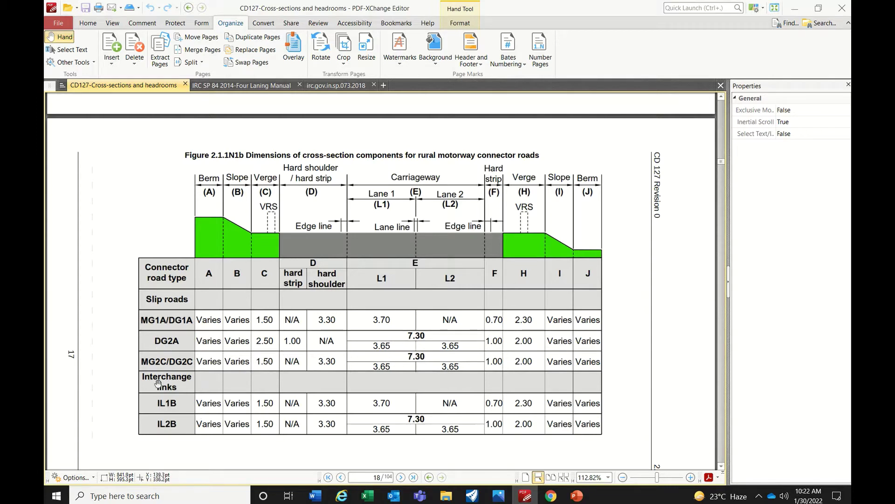
{"action": "scroll", "coordinate": [186, 386], "scroll_direction": "down", "scroll_amount": 5}
{"action": "scroll", "coordinate": [226, 376], "scroll_direction": "down", "scroll_amount": 3}
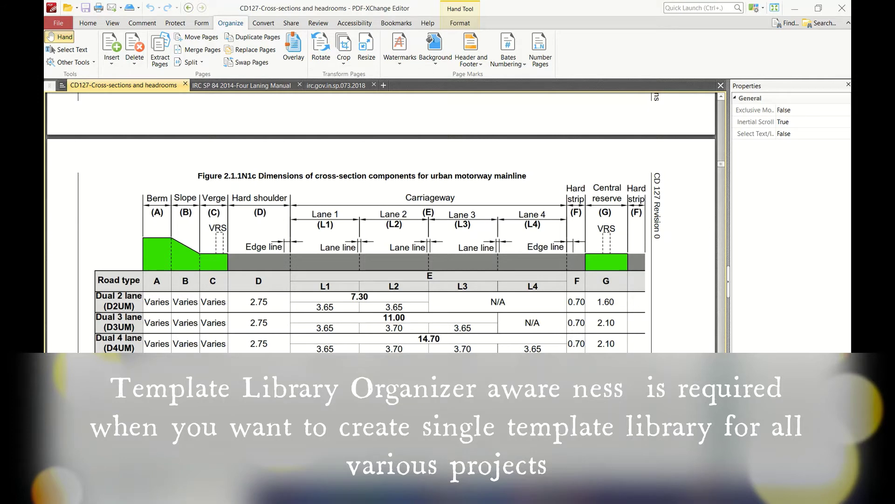
Switch back to OpenRoads Designer, open the Create Template window and select the Components folder of the template library
{"action": "key", "text": "alt+Tab"}
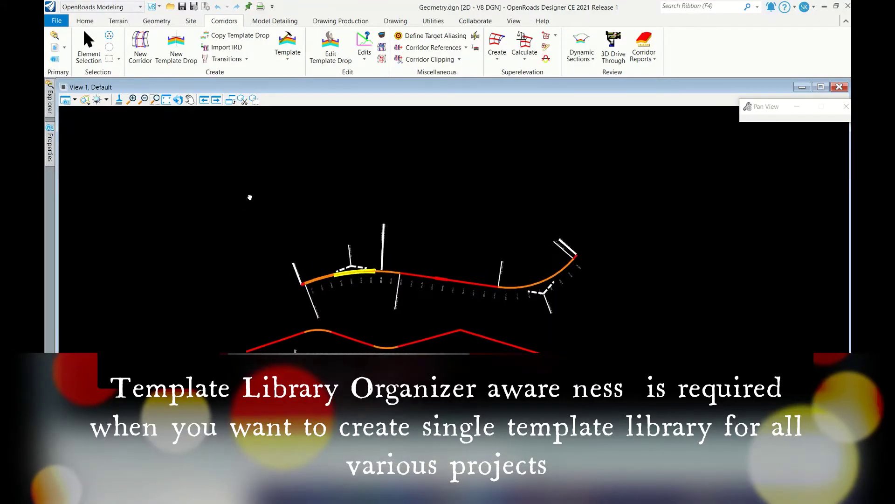
{"action": "left_click", "coordinate": [289, 55]}
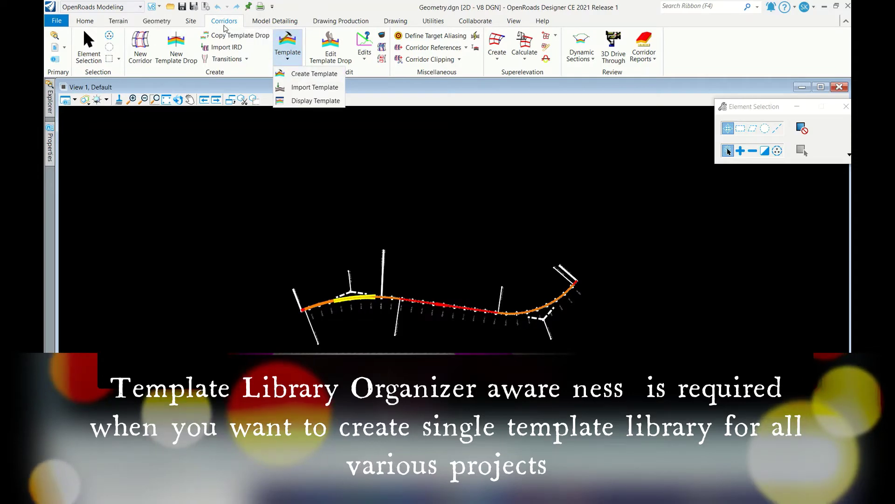
{"action": "left_click", "coordinate": [301, 78]}
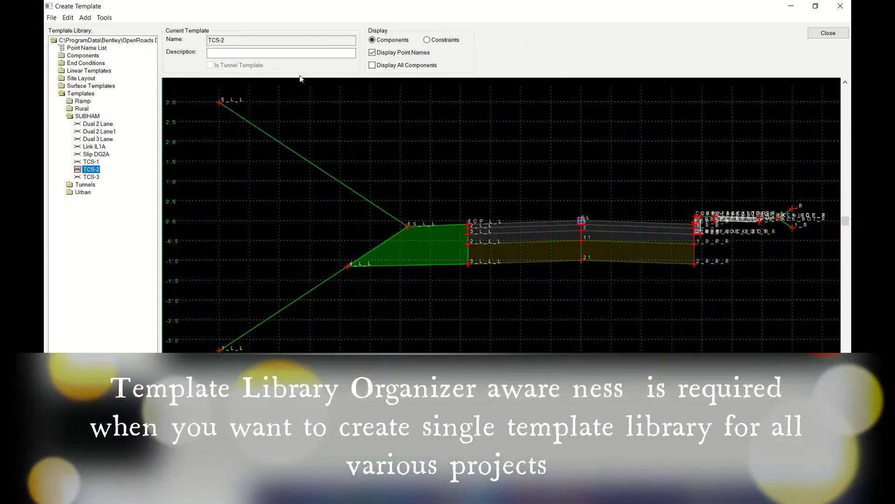
{"action": "scroll", "coordinate": [281, 161], "scroll_direction": "down", "scroll_amount": 5}
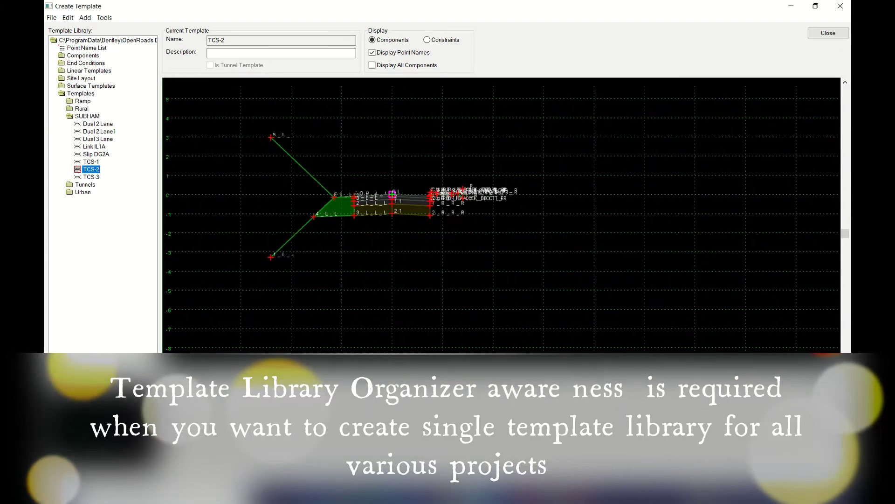
{"action": "left_click", "coordinate": [76, 58]}
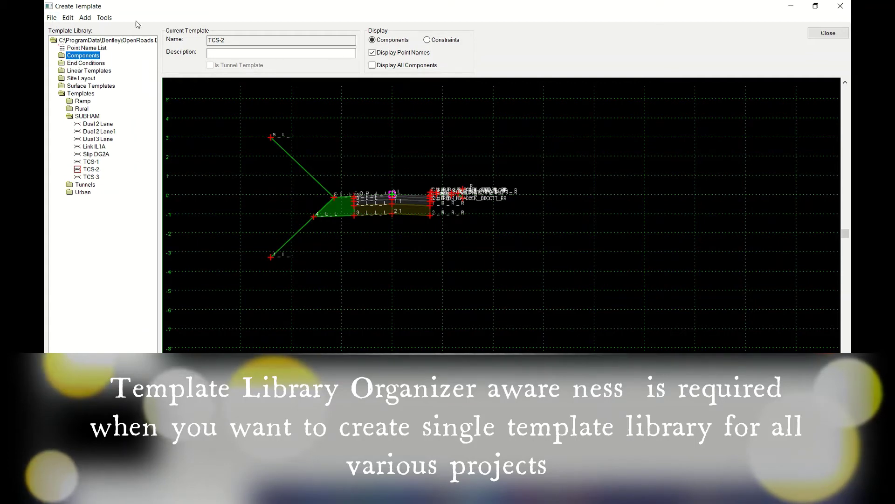
Create a new template library named "OpenRoads Templates Civil Highways" in the user's project folder on the Desktop
{"action": "left_click", "coordinate": [52, 17]}
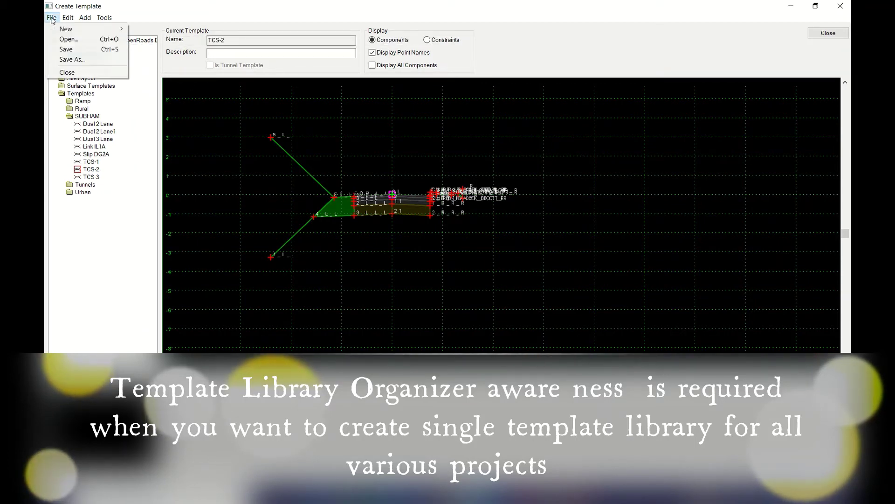
{"action": "mouse_move", "coordinate": [58, 28]}
{"action": "left_click", "coordinate": [154, 49]}
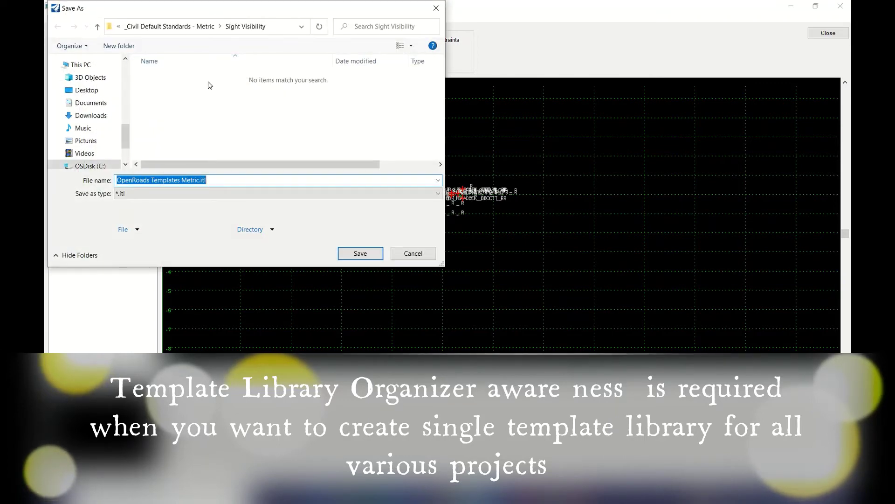
{"action": "left_click", "coordinate": [87, 91]}
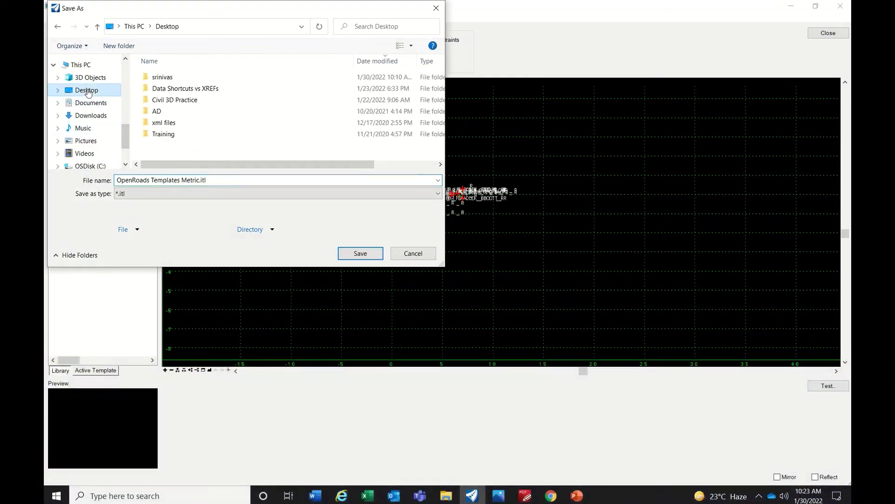
{"action": "double_click", "coordinate": [162, 76]}
{"action": "left_click_drag", "start_coordinate": [118, 181], "coordinate": [183, 176]}
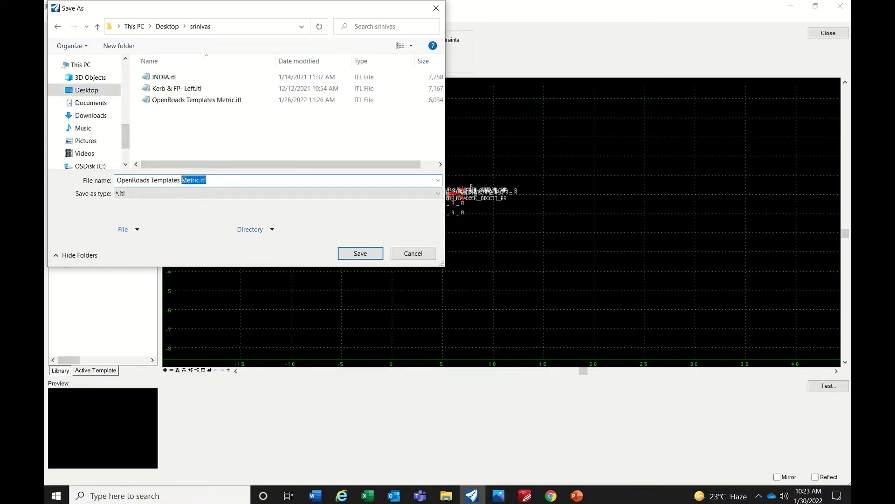
{"action": "key", "text": "BackSpace"}
{"action": "type", "text": "Civil Highways"}
{"action": "left_click", "coordinate": [357, 253]}
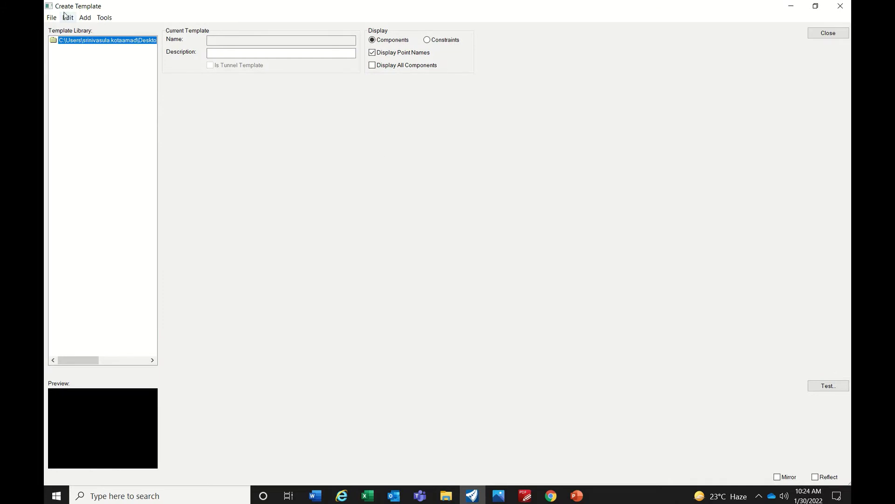
Expand the new library's root, then start the Template Library Organizer and load INDIA.itl as the source library
{"action": "double_click", "coordinate": [54, 42]}
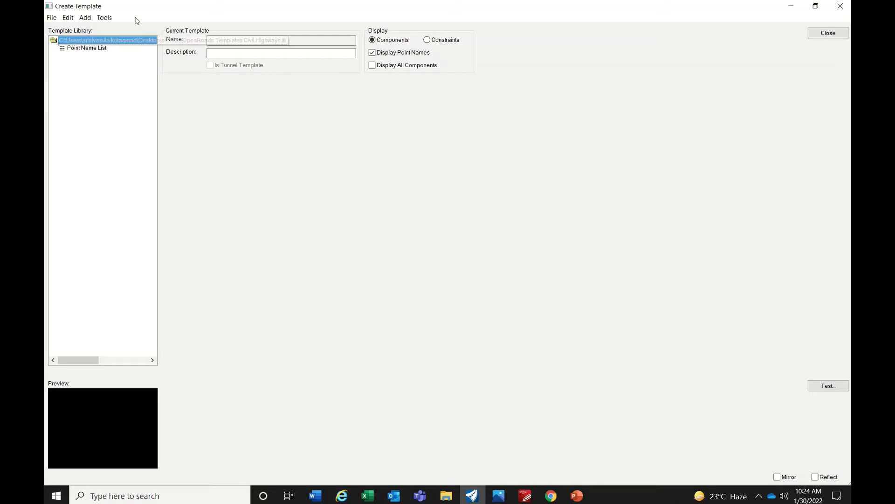
{"action": "left_click", "coordinate": [104, 18]}
{"action": "left_click", "coordinate": [151, 30]}
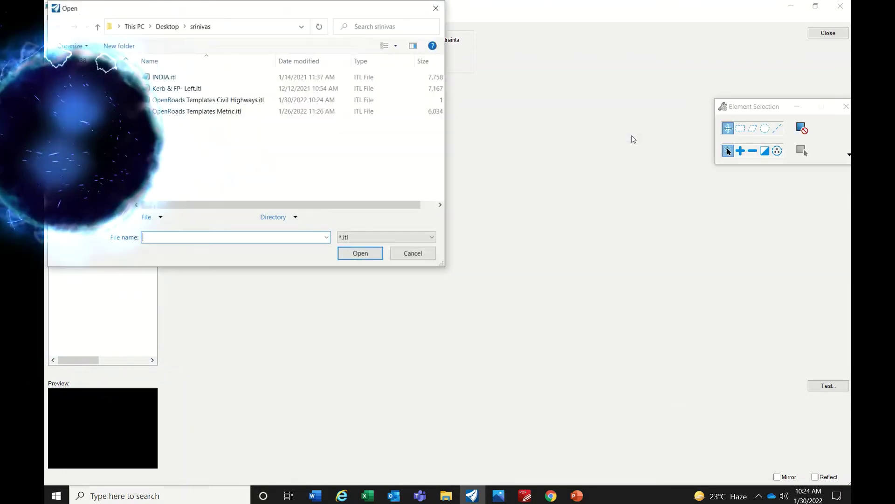
{"action": "left_click", "coordinate": [165, 78]}
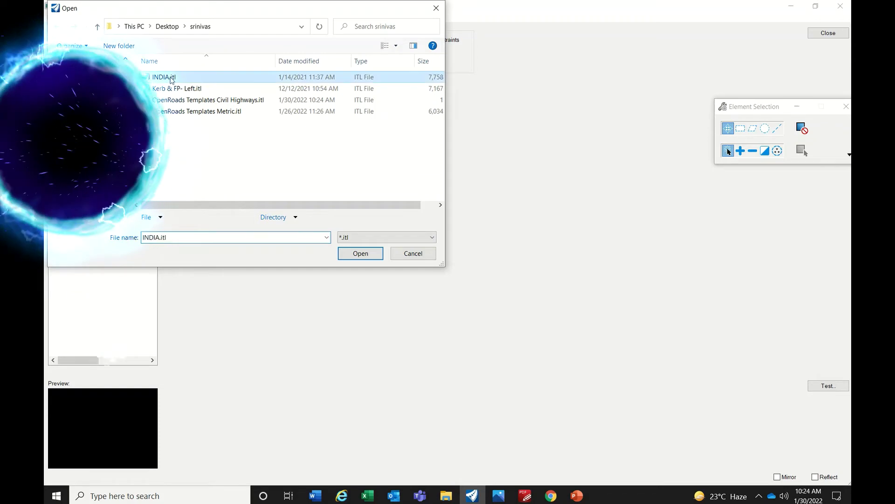
{"action": "left_click", "coordinate": [360, 253]}
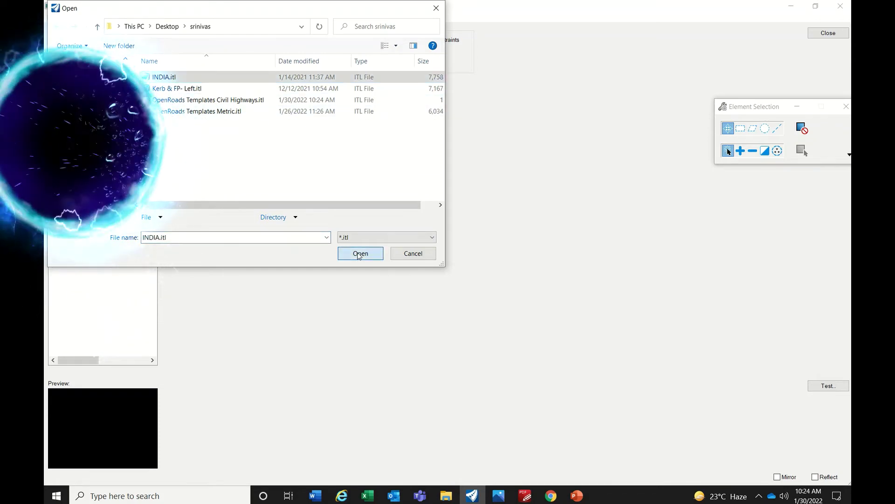
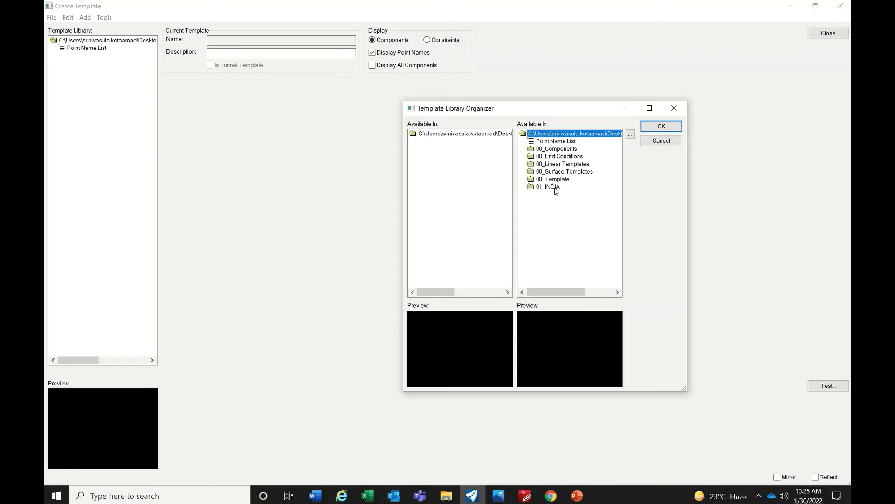
Expand the source library's 01_INDIA, IND_Templates and 01_Undivided folders in the Template Library Organizer
{"action": "double_click", "coordinate": [531, 187]}
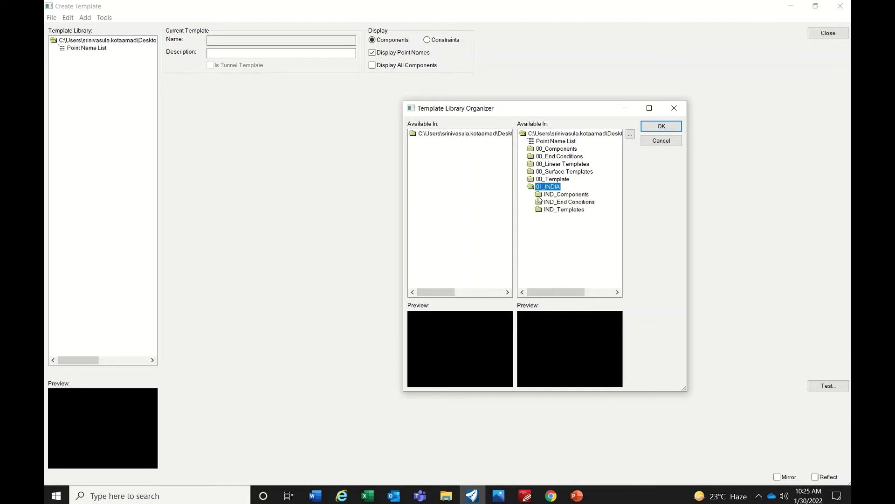
{"action": "double_click", "coordinate": [542, 210]}
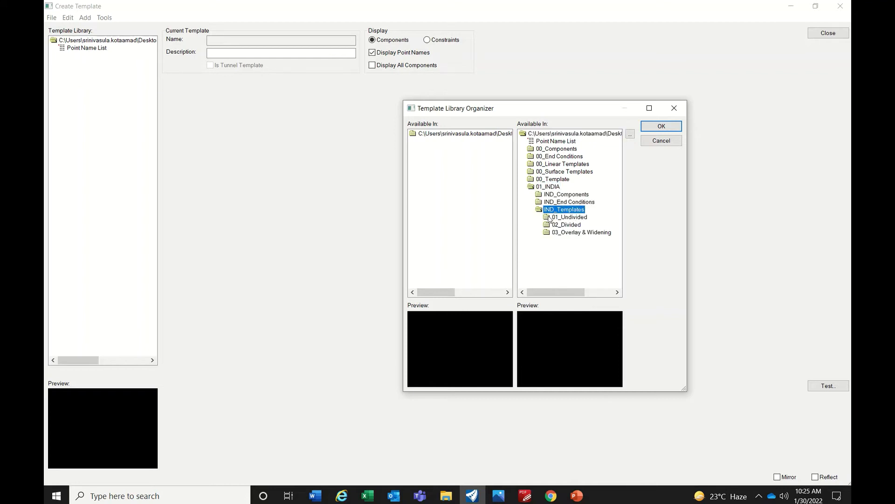
{"action": "double_click", "coordinate": [549, 219]}
Preview the undivided road templates from IND_FP_2Lane + Closed Drain + Guard Rail through IND_RP_2Lane + ES
{"action": "left_click", "coordinate": [574, 224]}
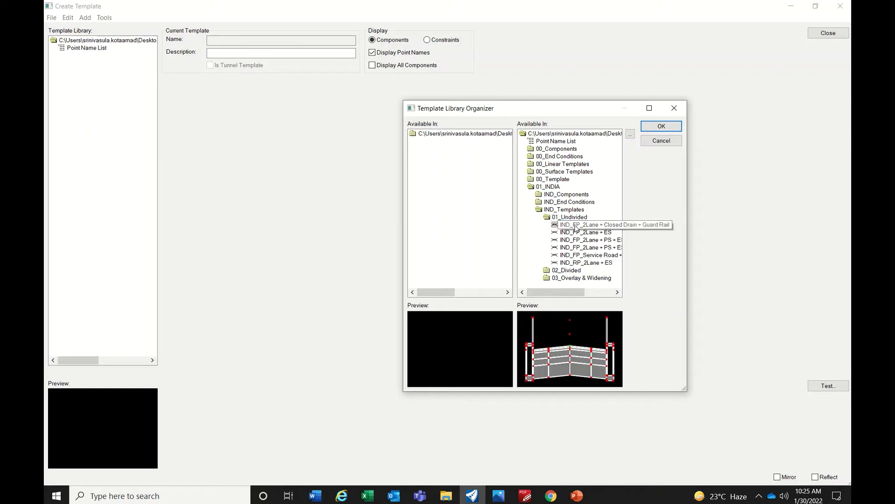
{"action": "left_click", "coordinate": [582, 234]}
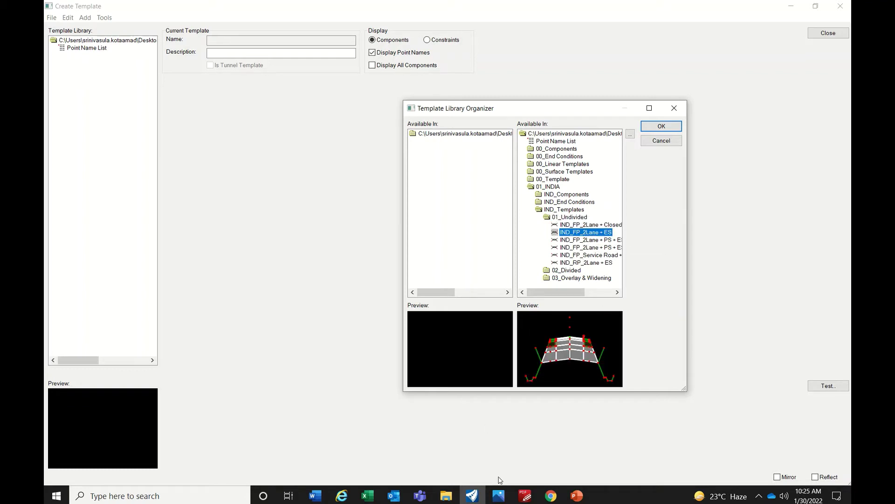
{"action": "left_click", "coordinate": [571, 241]}
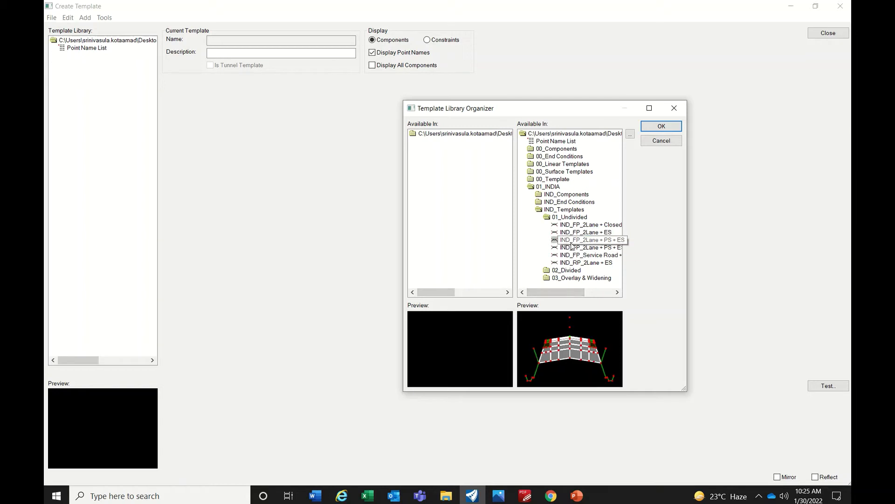
{"action": "key", "text": "Down"}
{"action": "key", "text": "Down"}
{"action": "key", "text": "Down"}
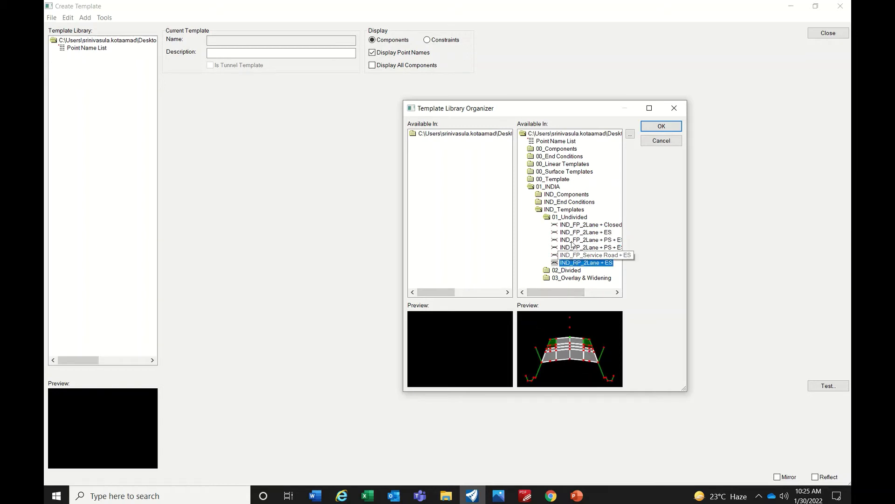
{"action": "key", "text": "Up"}
{"action": "key", "text": "Up"}
{"action": "key", "text": "Up"}
{"action": "key", "text": "Up"}
{"action": "key", "text": "Up"}
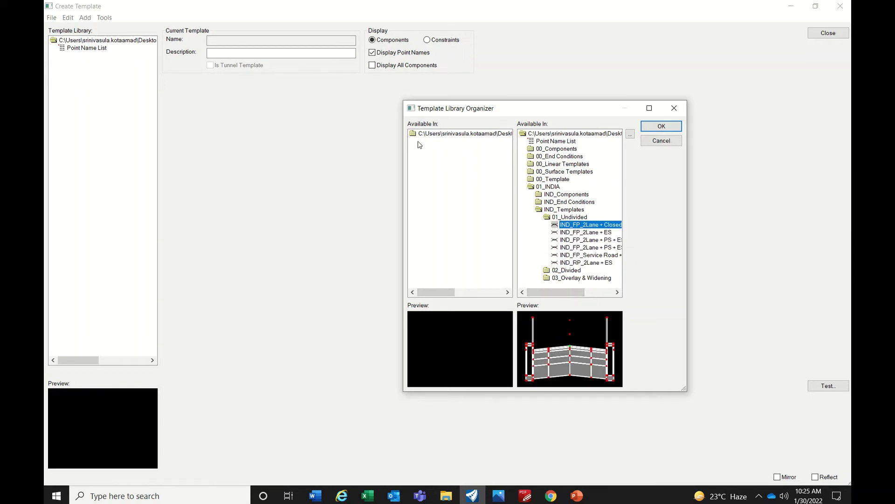
Expand the new library's root and copy IND_FP_2Lane + Closed Drain + Guard Rail and IND_FP_2Lane + ES from 01_Undivided into it
{"action": "double_click", "coordinate": [431, 134]}
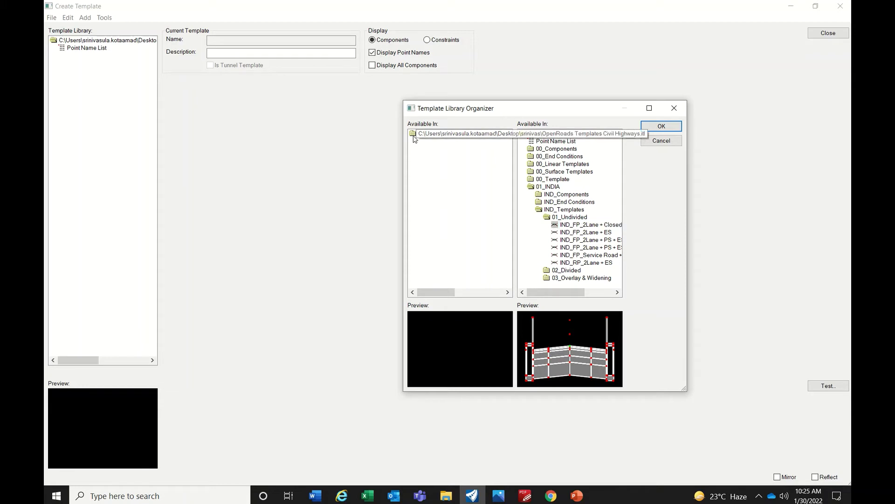
{"action": "left_click", "coordinate": [572, 219]}
{"action": "left_click", "coordinate": [577, 226]}
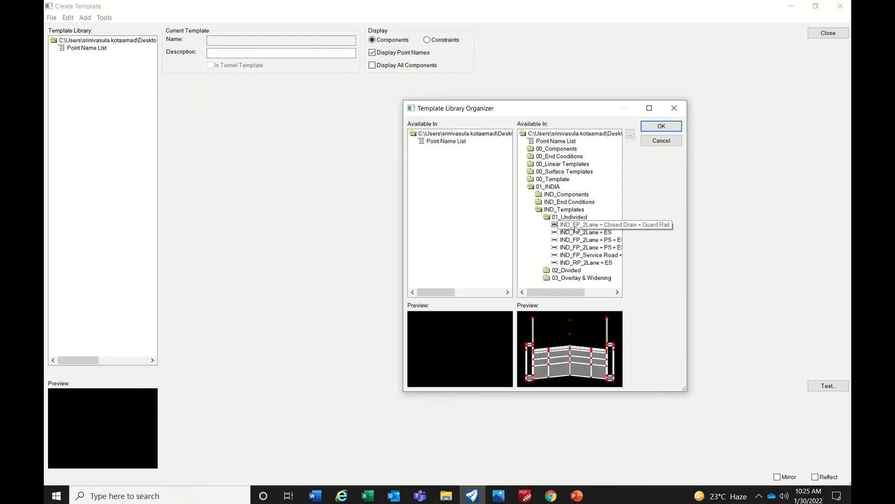
{"action": "left_click_drag", "start_coordinate": [576, 229], "coordinate": [429, 135]}
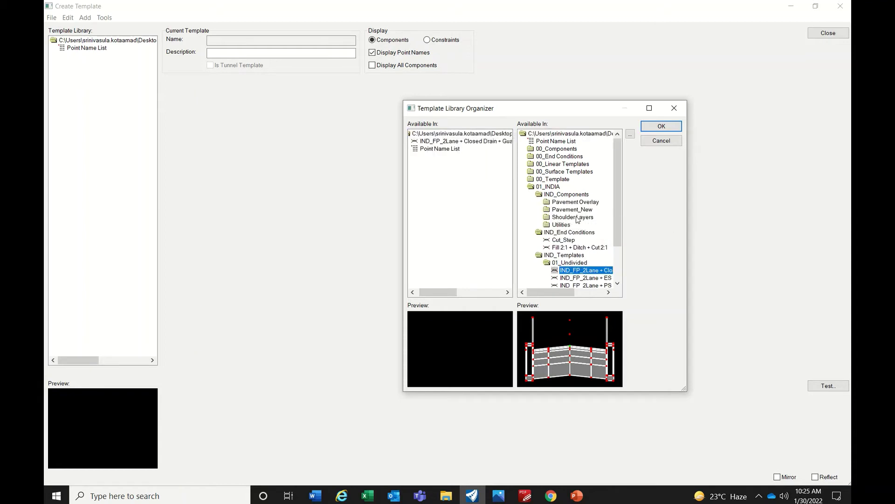
{"action": "left_click", "coordinate": [572, 278]}
{"action": "left_click_drag", "start_coordinate": [571, 280], "coordinate": [426, 145]}
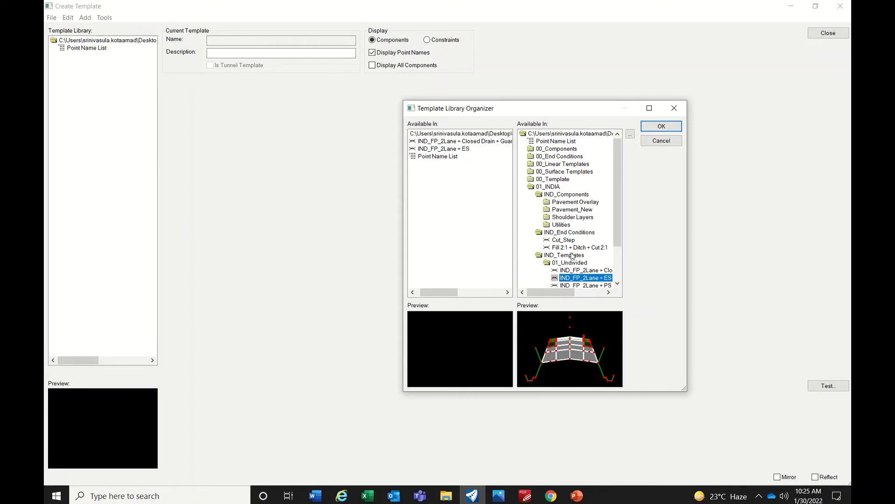
Collapse 01_Undivided, expand 02_Divided, and copy the IND_FP_4LaneCB + PS + ES template into the new library
{"action": "double_click", "coordinate": [548, 264]}
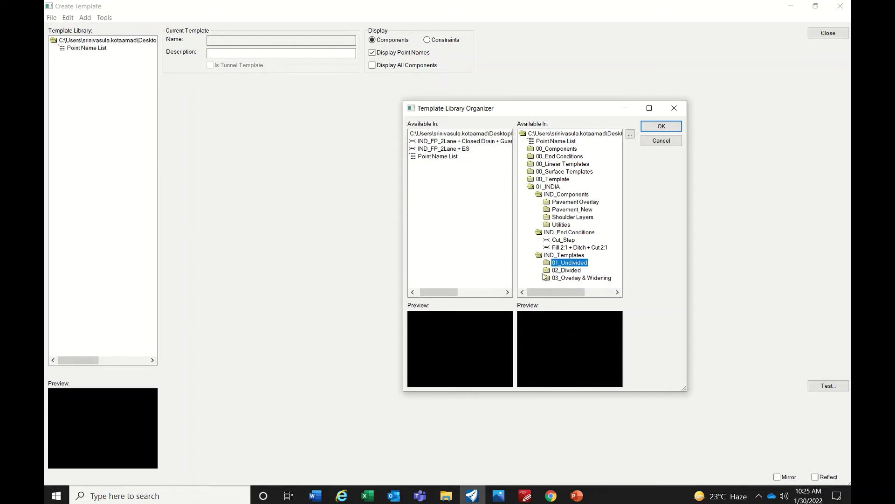
{"action": "double_click", "coordinate": [548, 273]}
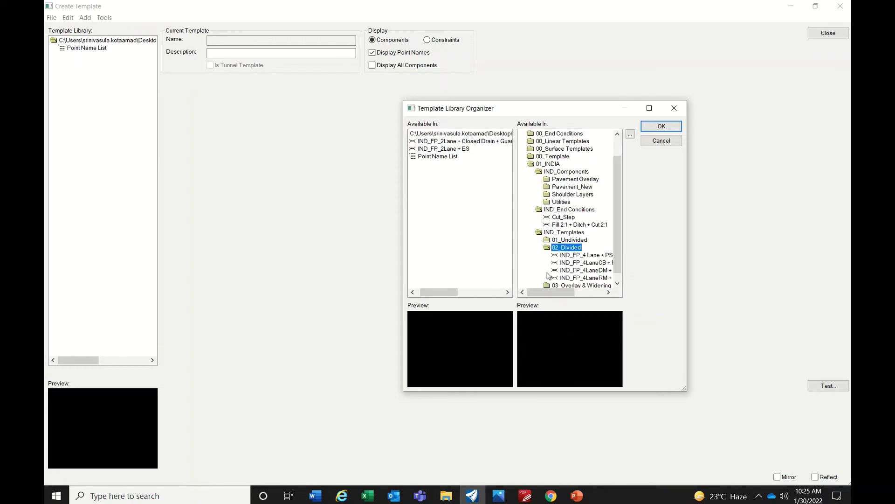
{"action": "left_click", "coordinate": [583, 254]}
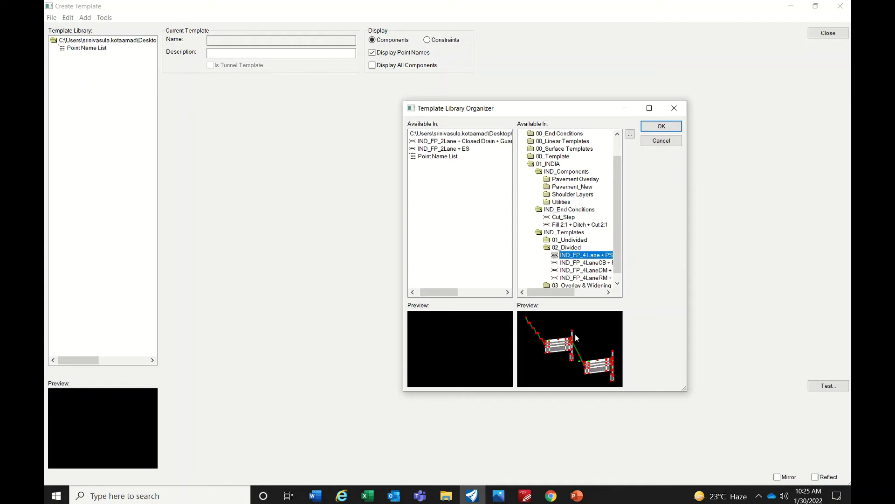
{"action": "left_click", "coordinate": [585, 263]}
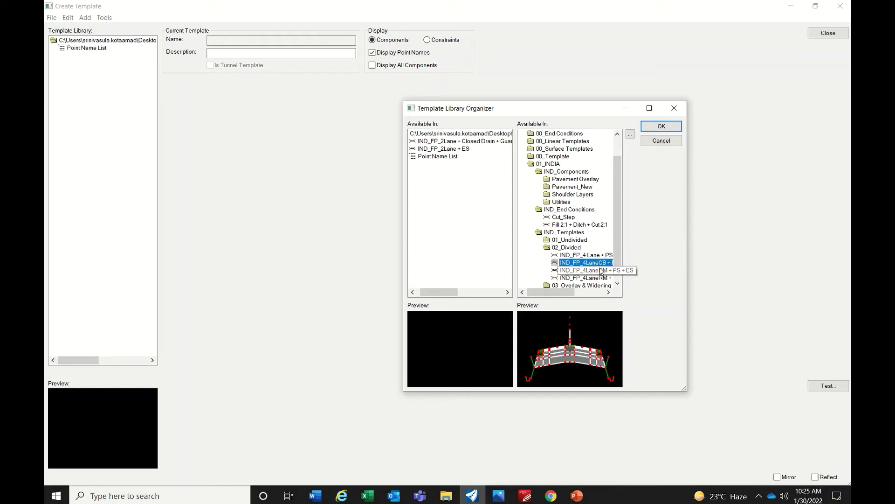
{"action": "left_click_drag", "start_coordinate": [560, 290], "coordinate": [576, 290]}
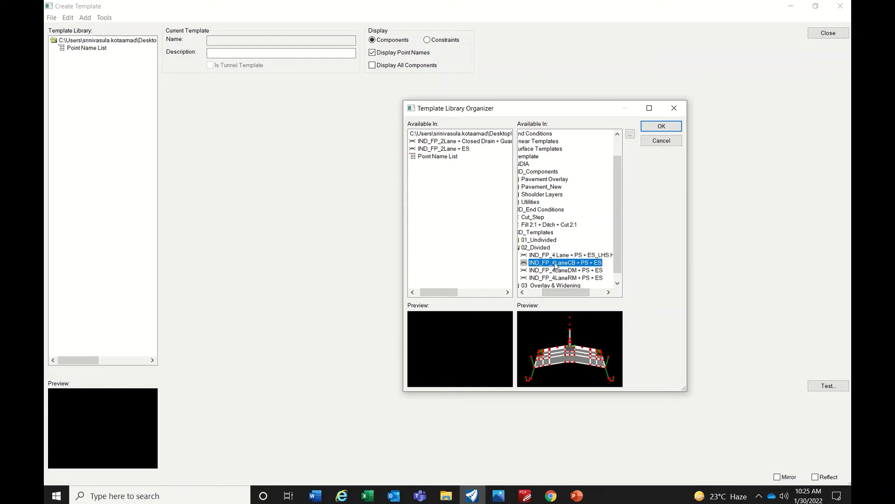
{"action": "left_click_drag", "start_coordinate": [556, 266], "coordinate": [428, 135]}
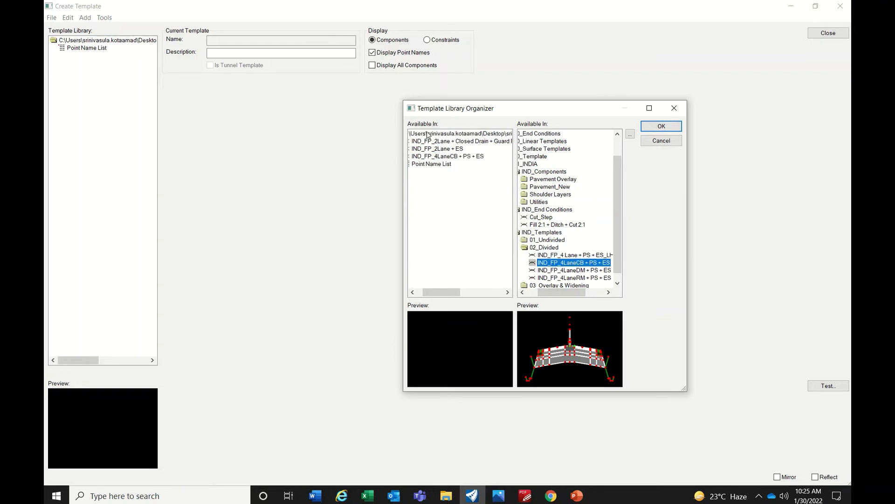
Copy the IND_FP_4LaneRM + PS + ES template from 02_Divided into the new library
{"action": "left_click_drag", "start_coordinate": [550, 297], "coordinate": [541, 299]}
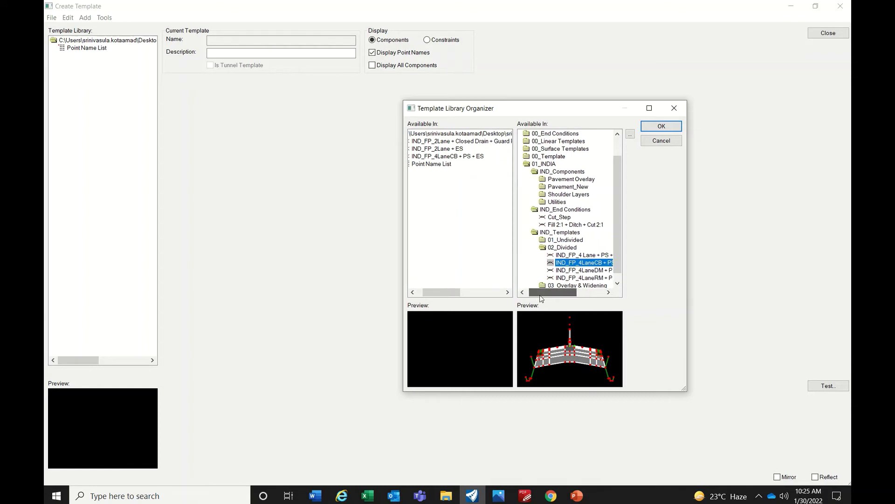
{"action": "left_click", "coordinate": [586, 278]}
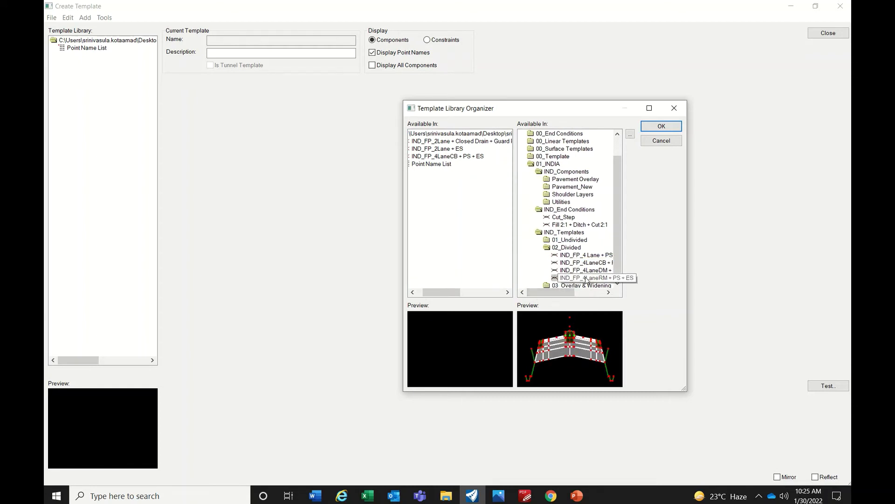
{"action": "left_click_drag", "start_coordinate": [586, 279], "coordinate": [452, 166]}
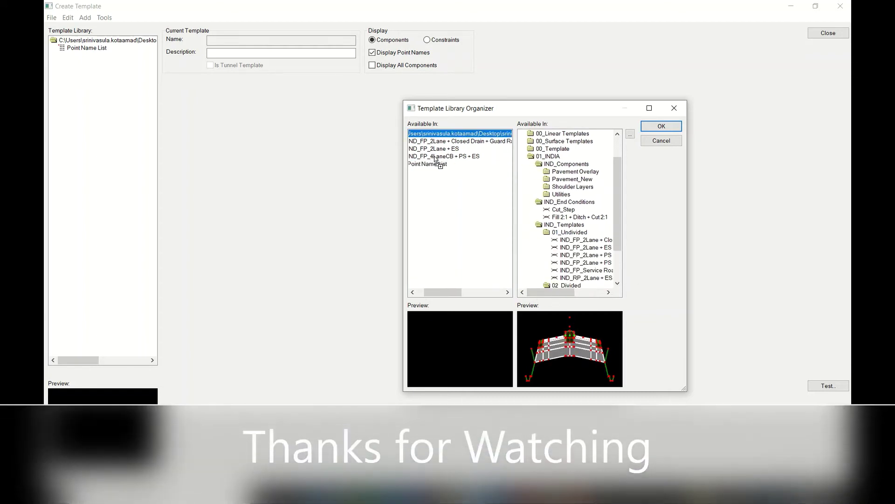
{"action": "left_click_drag", "start_coordinate": [449, 299], "coordinate": [443, 298]}
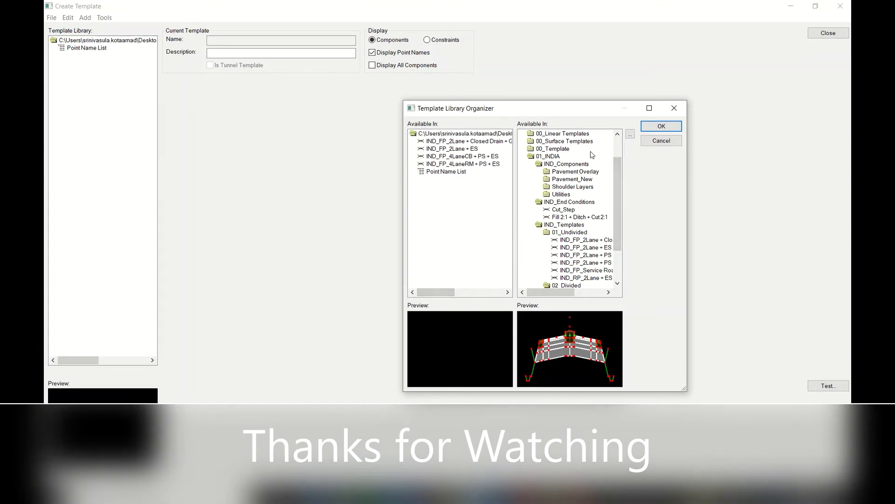
Load Kerb & FP- Left.itl as the source library and expand its root, Templates and SB folders
{"action": "left_click", "coordinate": [631, 134]}
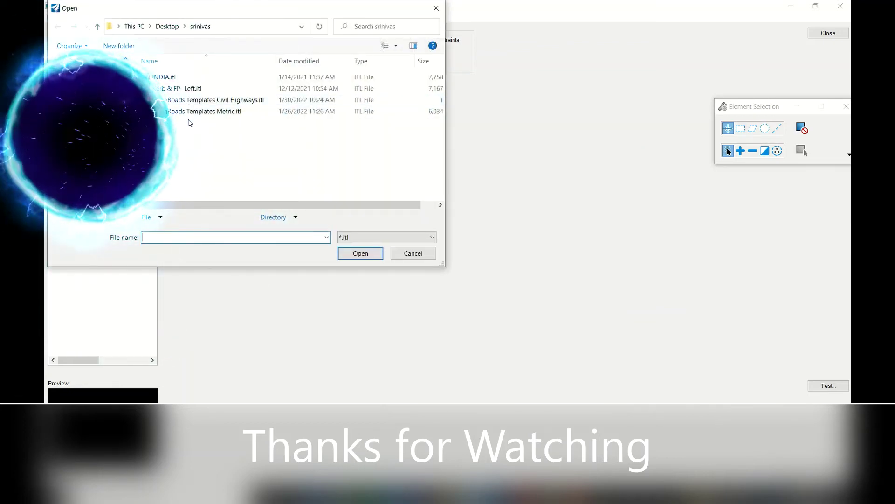
{"action": "left_click", "coordinate": [192, 89]}
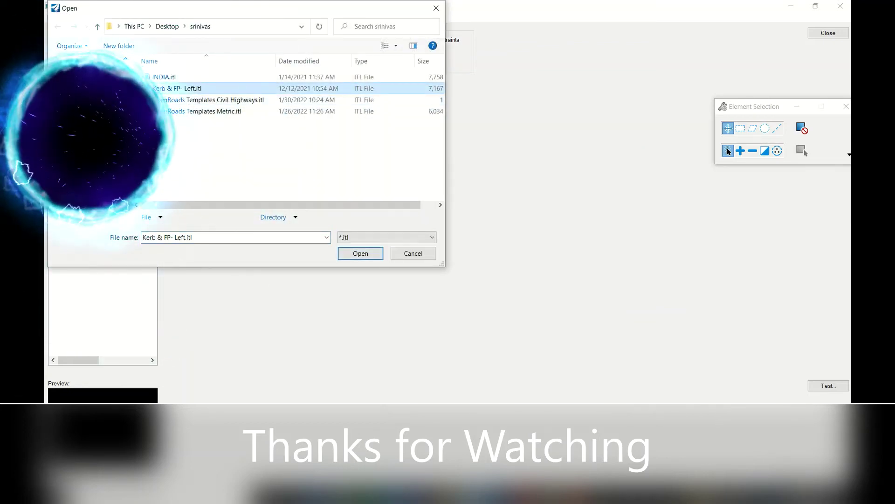
{"action": "left_click", "coordinate": [359, 256]}
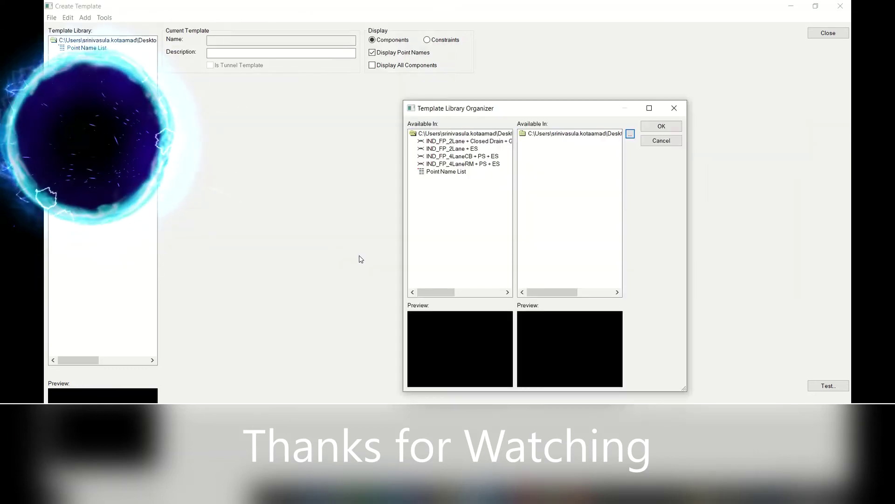
{"action": "double_click", "coordinate": [523, 133]}
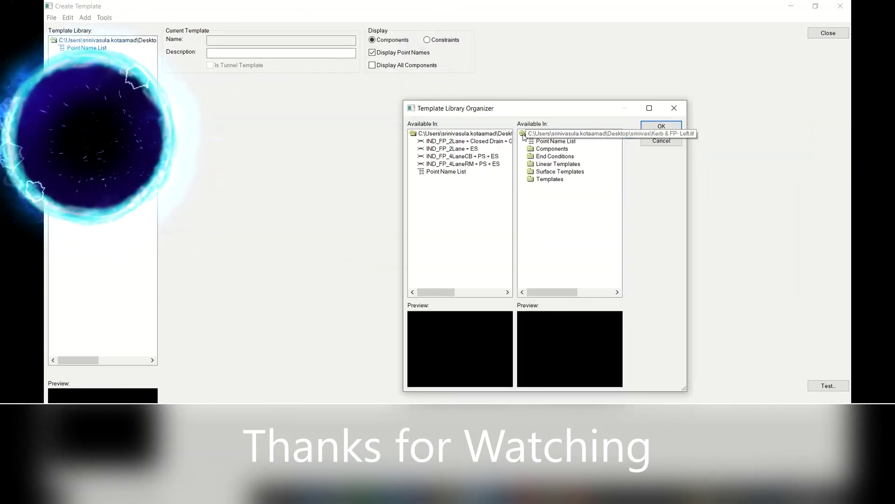
{"action": "double_click", "coordinate": [533, 180]}
{"action": "double_click", "coordinate": [541, 209]}
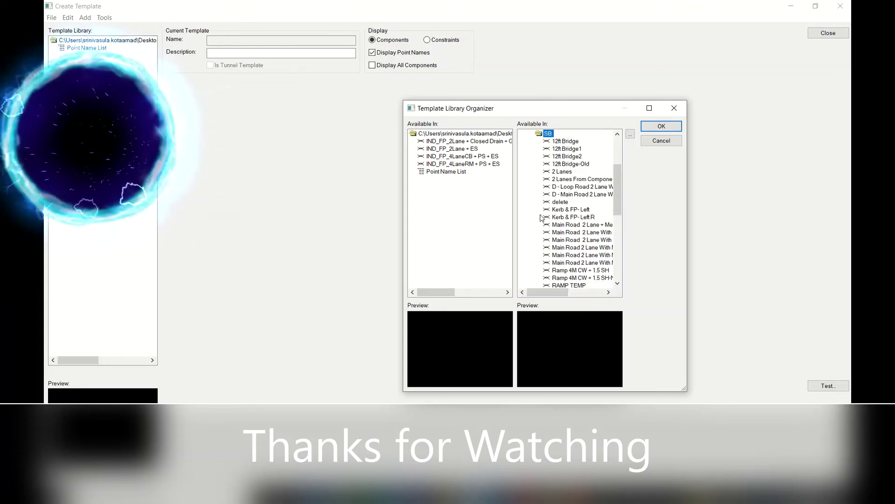
Preview several of the SB folder's templates, from 2 Lanes From Components through Kerb & FP and Main Road to Ramp 4M CW + 1.5 SH
{"action": "left_click", "coordinate": [565, 179]}
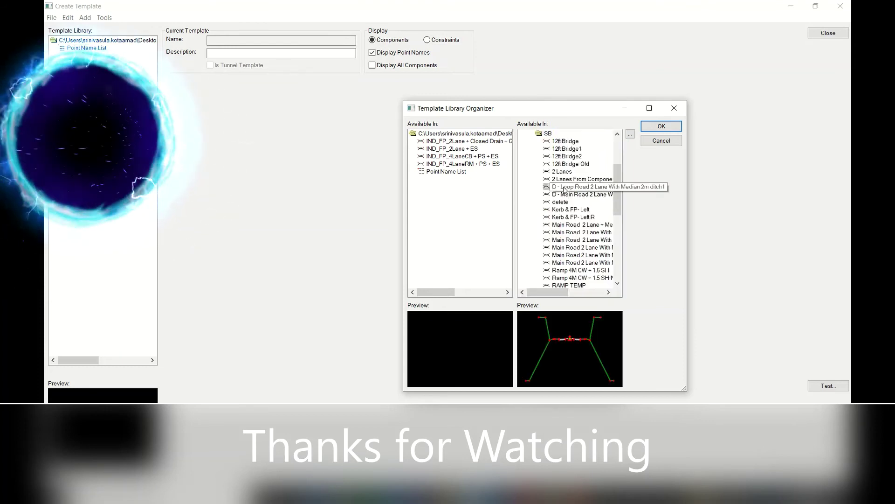
{"action": "left_click", "coordinate": [566, 209]}
{"action": "left_click", "coordinate": [564, 232]}
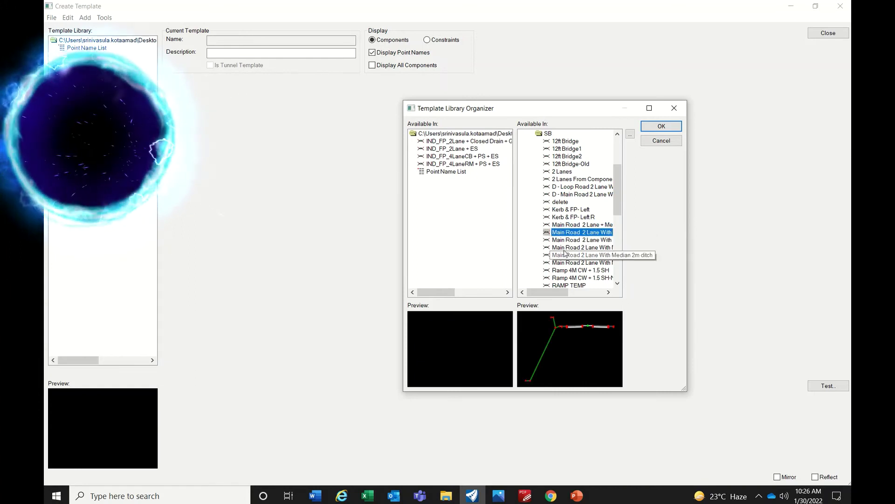
{"action": "left_click", "coordinate": [566, 216]}
{"action": "left_click", "coordinate": [567, 255]}
{"action": "left_click", "coordinate": [567, 270]}
Copy Main Road 2 Lane With Median R Side, With Median, With Median 2m ditch, and Ramp Tiein 4m CW + 1.5 SH 1 side into the new library
{"action": "left_click", "coordinate": [566, 239]}
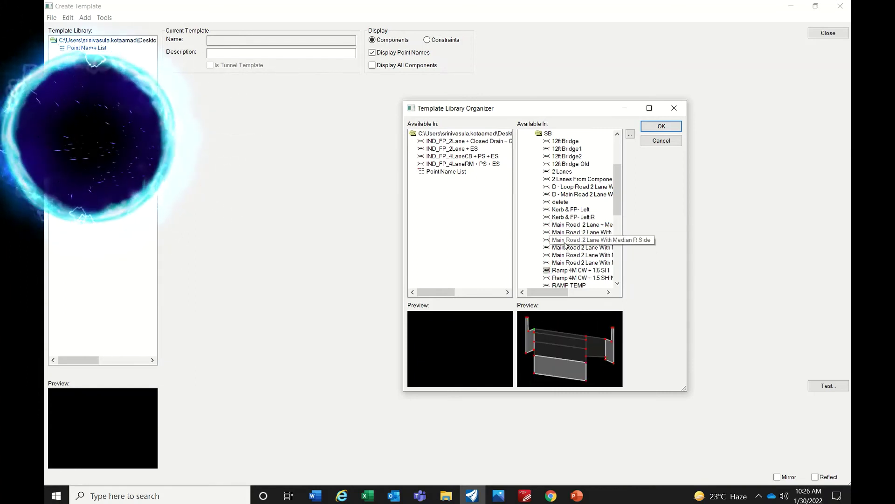
{"action": "left_click_drag", "start_coordinate": [566, 242], "coordinate": [441, 142]}
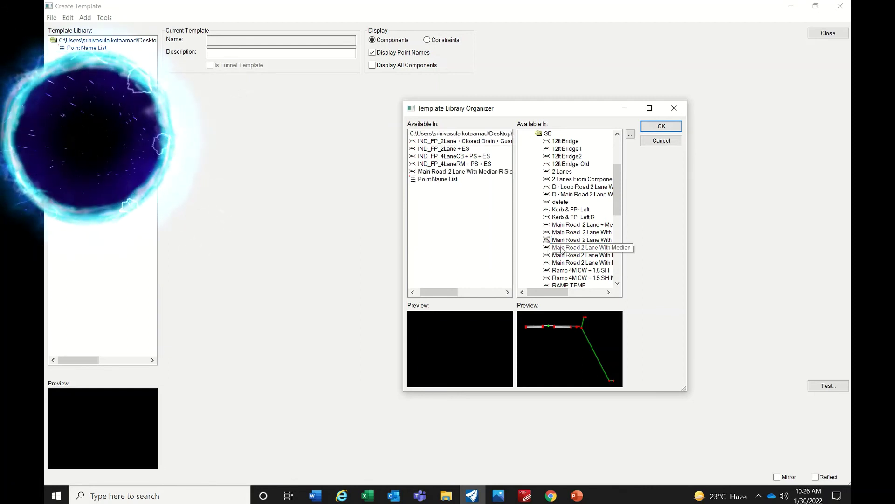
{"action": "left_click_drag", "start_coordinate": [555, 248], "coordinate": [440, 143]}
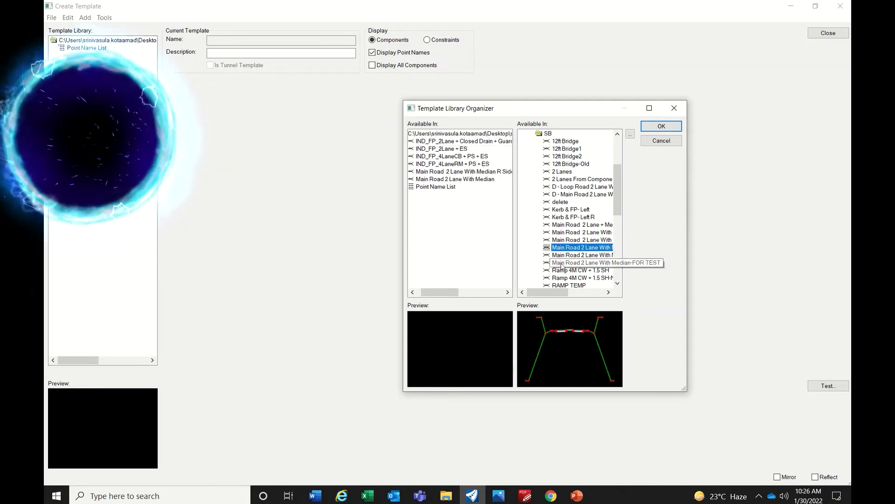
{"action": "left_click_drag", "start_coordinate": [567, 255], "coordinate": [446, 145]}
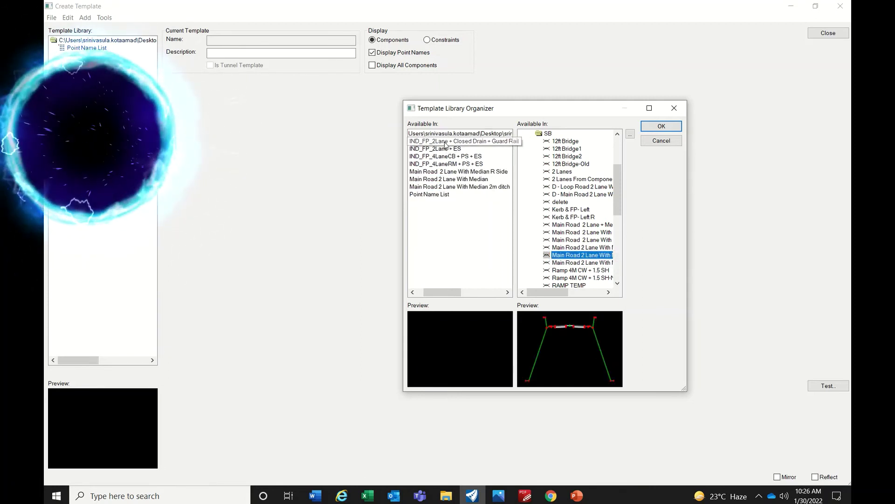
{"action": "left_click_drag", "start_coordinate": [568, 285], "coordinate": [436, 142]}
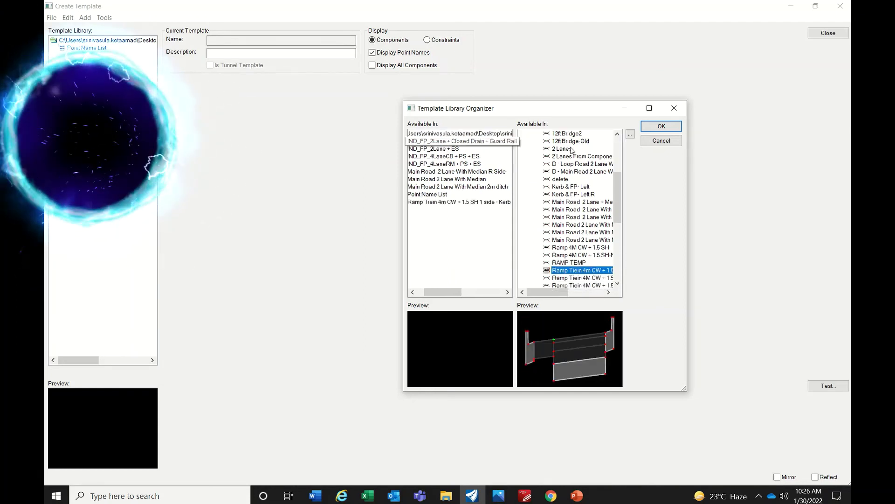
Load OpenRoads Templates Metric.itl as the source library and expand its root and Templates folder
{"action": "left_click", "coordinate": [630, 136]}
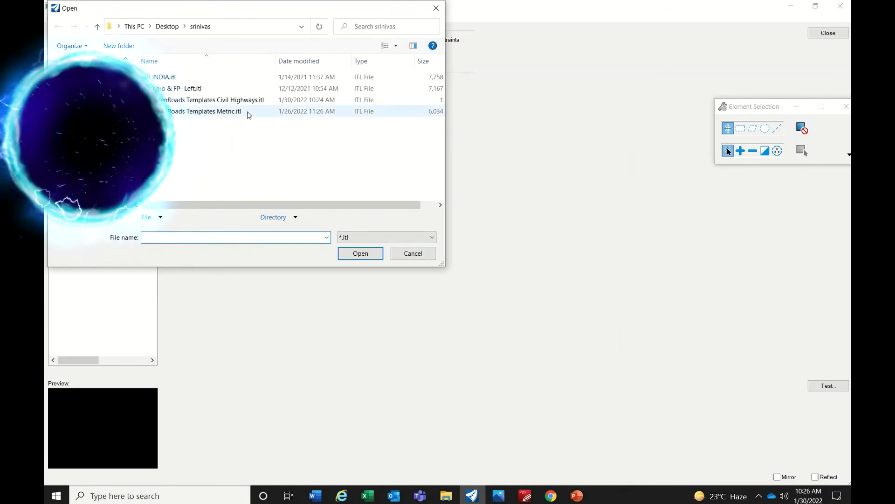
{"action": "left_click", "coordinate": [213, 113]}
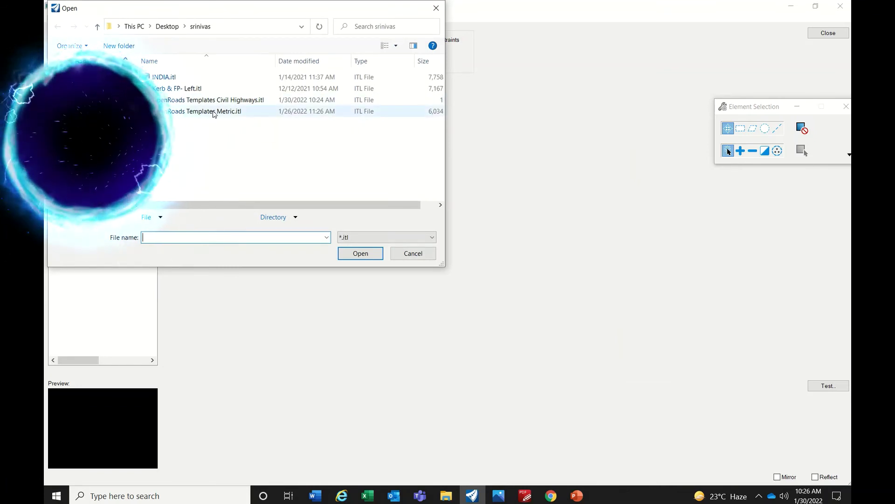
{"action": "left_click", "coordinate": [361, 254]}
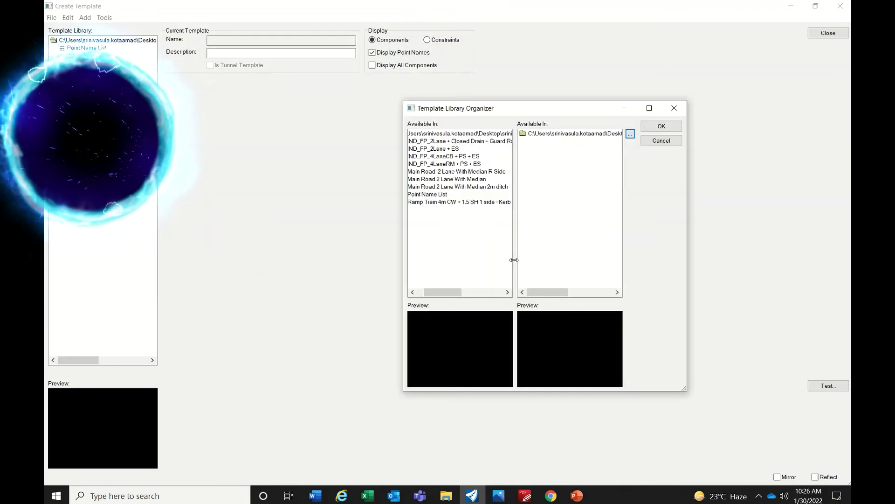
{"action": "double_click", "coordinate": [528, 135]}
{"action": "double_click", "coordinate": [534, 187]}
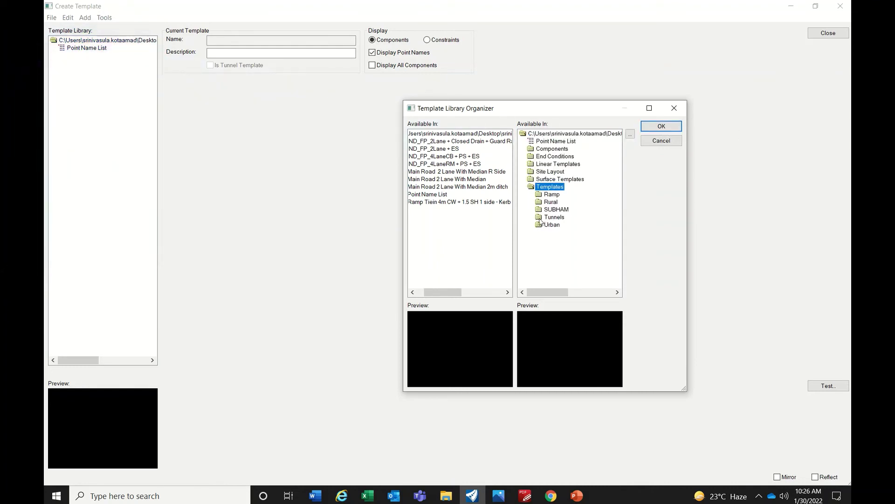
Copy 4 Lanes Inside Edge PGL and 4 Lanes Crown PGL from the Rural asphalt pavement's Divided folder into the new library
{"action": "left_click", "coordinate": [541, 226]}
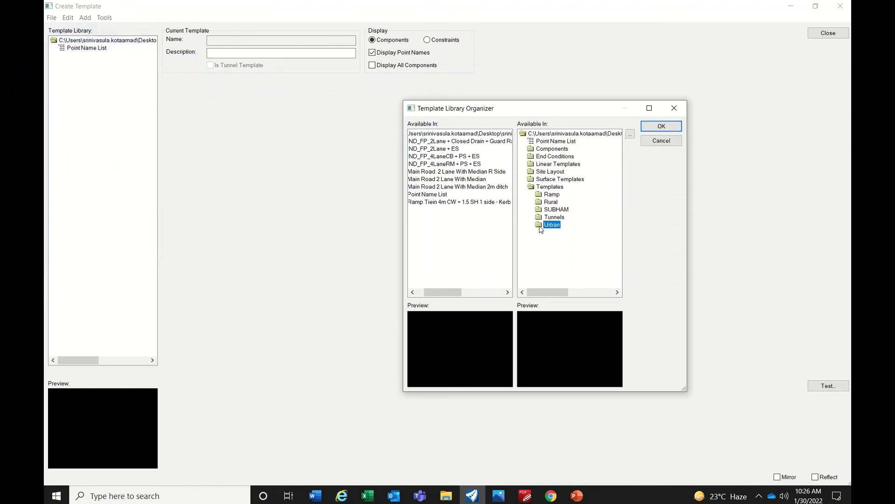
{"action": "double_click", "coordinate": [541, 202]}
{"action": "double_click", "coordinate": [558, 209]}
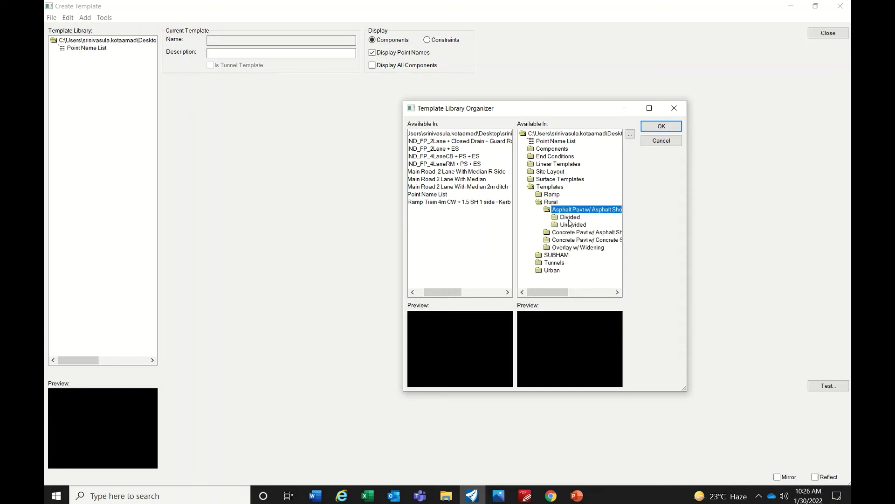
{"action": "double_click", "coordinate": [570, 217]}
{"action": "left_click", "coordinate": [583, 224]}
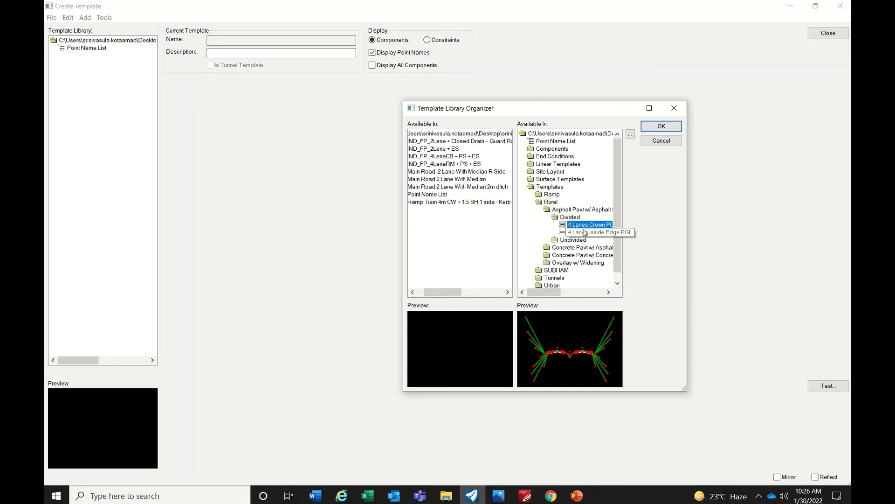
{"action": "left_click_drag", "start_coordinate": [585, 232], "coordinate": [443, 140]}
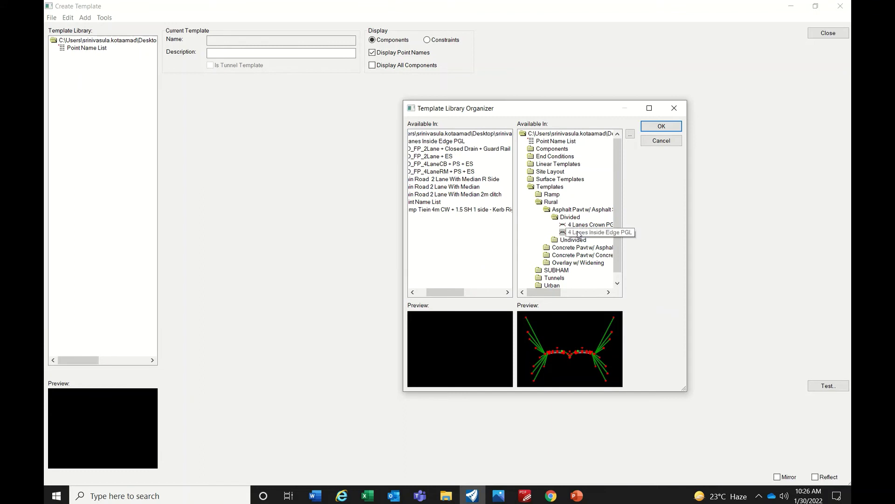
{"action": "left_click_drag", "start_coordinate": [583, 225], "coordinate": [443, 140]}
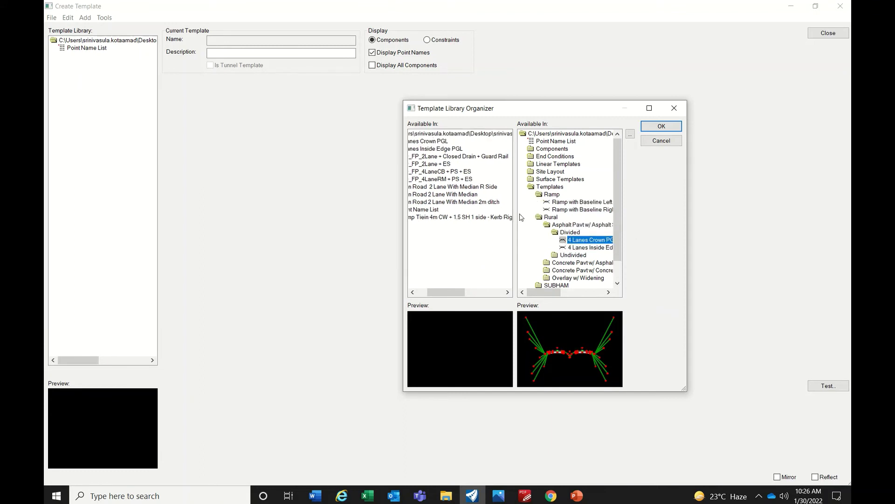
Copy the Divided and Ramp folders into the new library and expand the copies
{"action": "left_click_drag", "start_coordinate": [559, 233], "coordinate": [435, 136]}
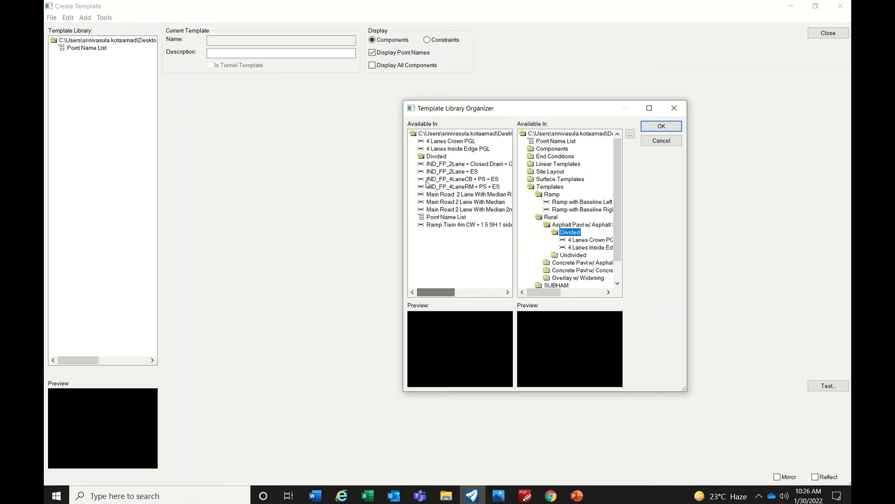
{"action": "left_click", "coordinate": [421, 158]}
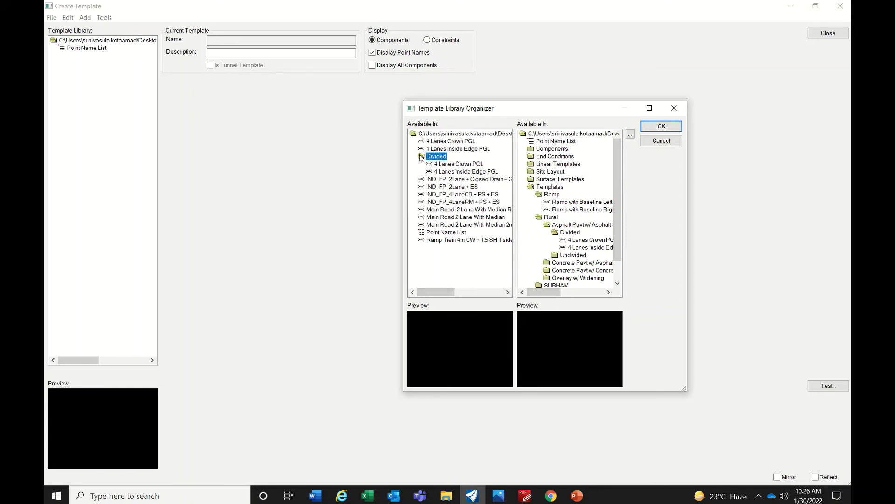
{"action": "left_click", "coordinate": [447, 142]}
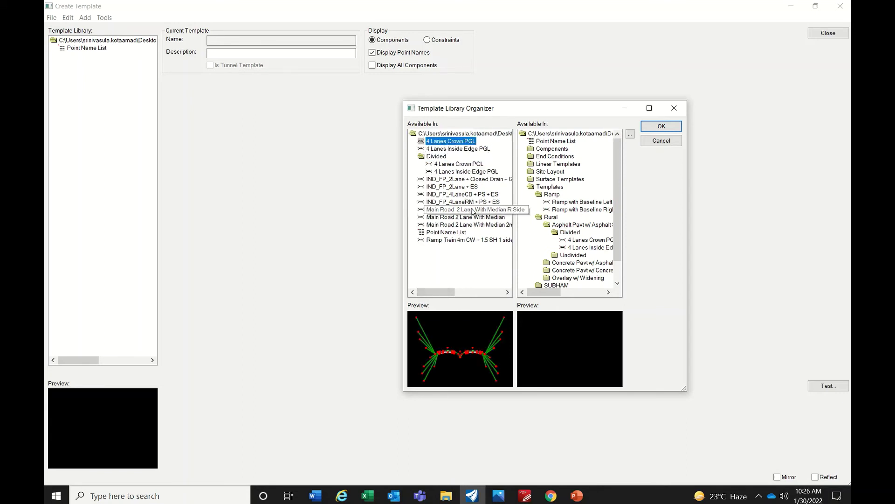
{"action": "left_click", "coordinate": [549, 195]}
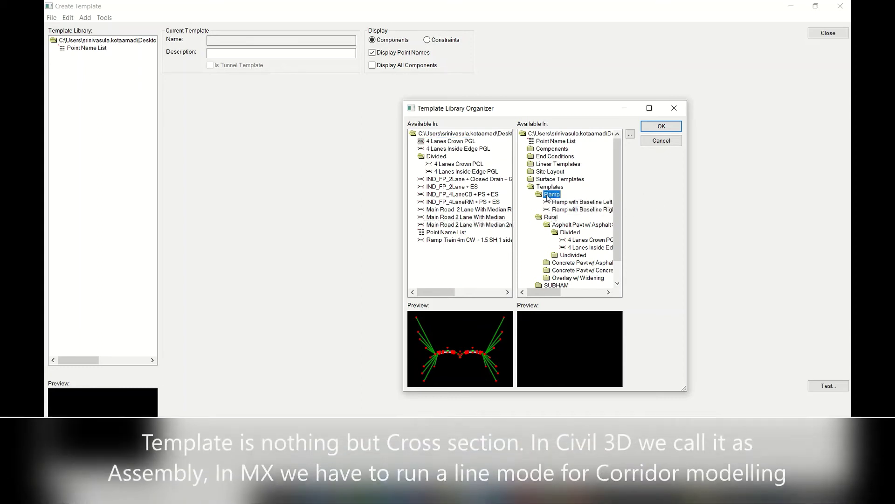
{"action": "left_click_drag", "start_coordinate": [549, 197], "coordinate": [472, 163]}
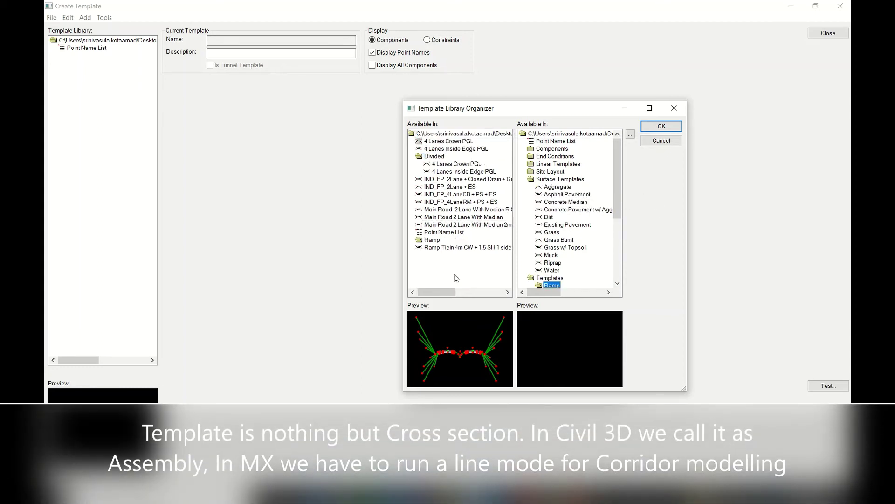
{"action": "double_click", "coordinate": [420, 241]}
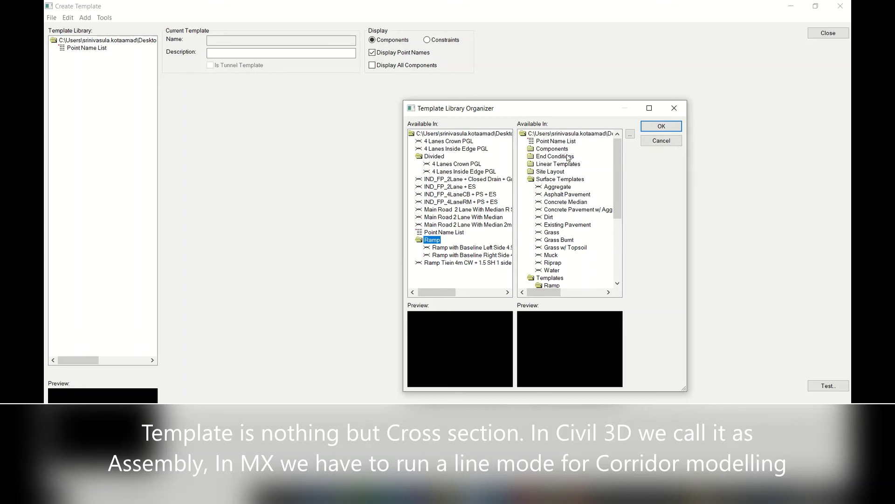
Accept the organizer changes, save them to OpenRoads Templates Civil Highways.itl, and expand the library's root
{"action": "left_click", "coordinate": [660, 126]}
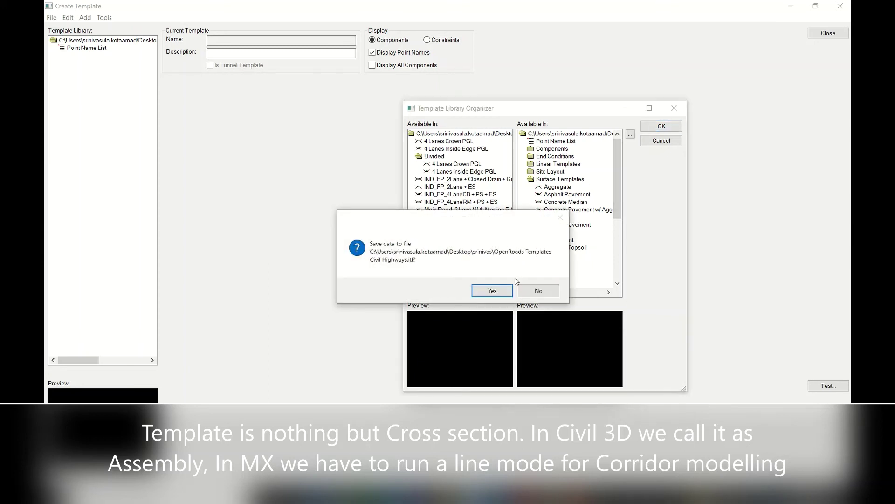
{"action": "left_click", "coordinate": [492, 290]}
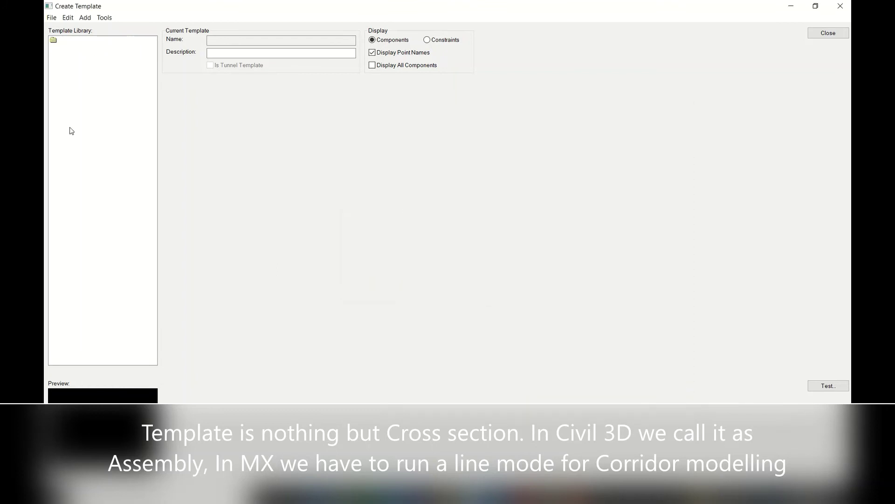
{"action": "double_click", "coordinate": [53, 41]}
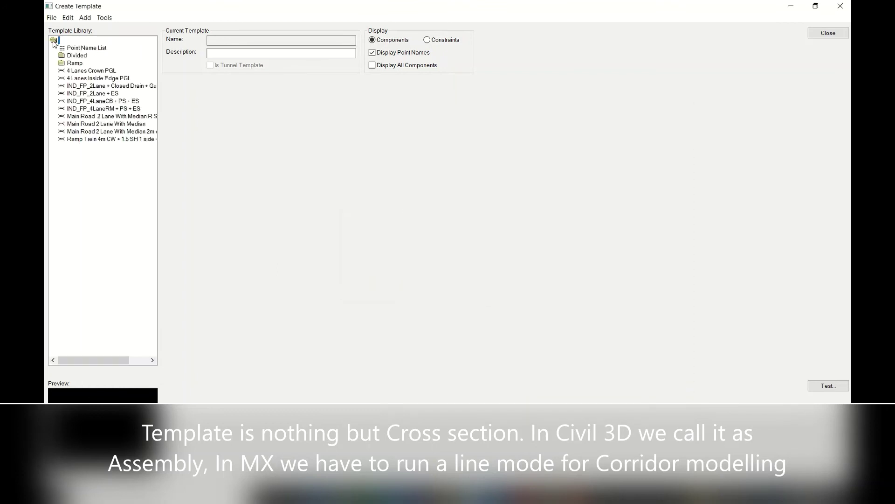
Delete the root-level duplicates of 4 Lanes Crown PGL and 4 Lanes Inside Edge PGL, keeping the copies in the Divided folder
{"action": "left_click", "coordinate": [62, 70]}
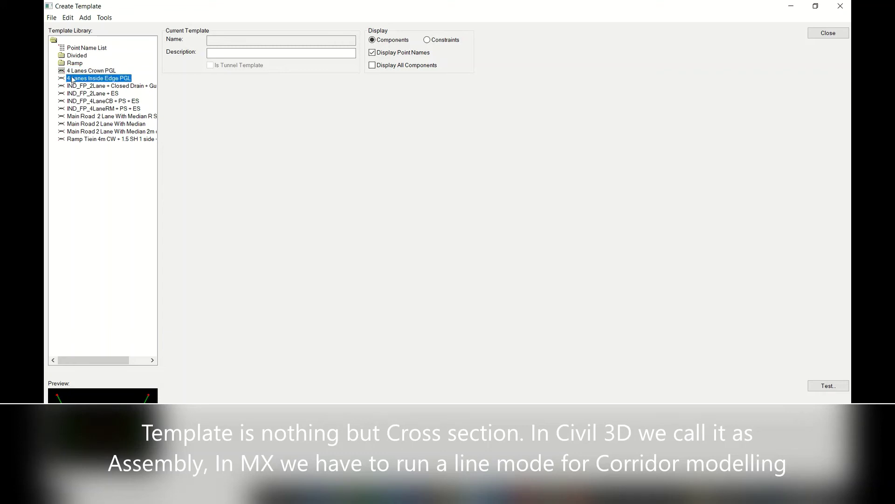
{"action": "double_click", "coordinate": [61, 56]}
{"action": "left_click", "coordinate": [78, 85]}
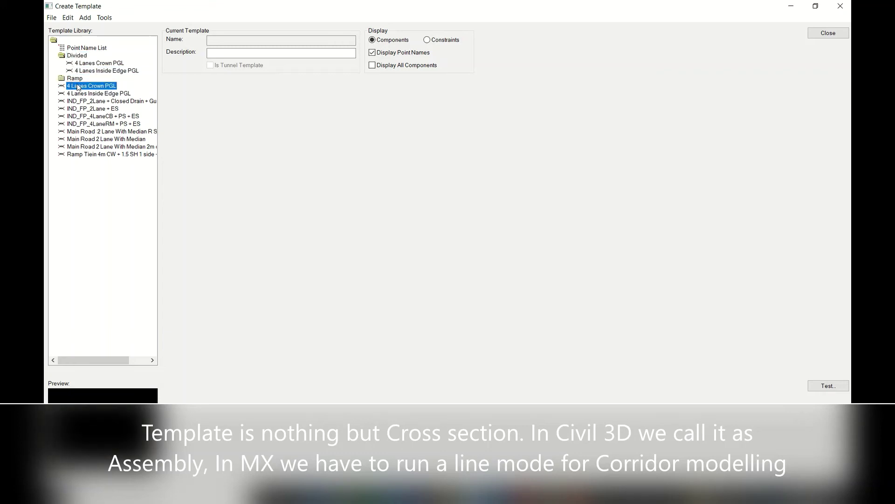
{"action": "left_click", "coordinate": [89, 93]}
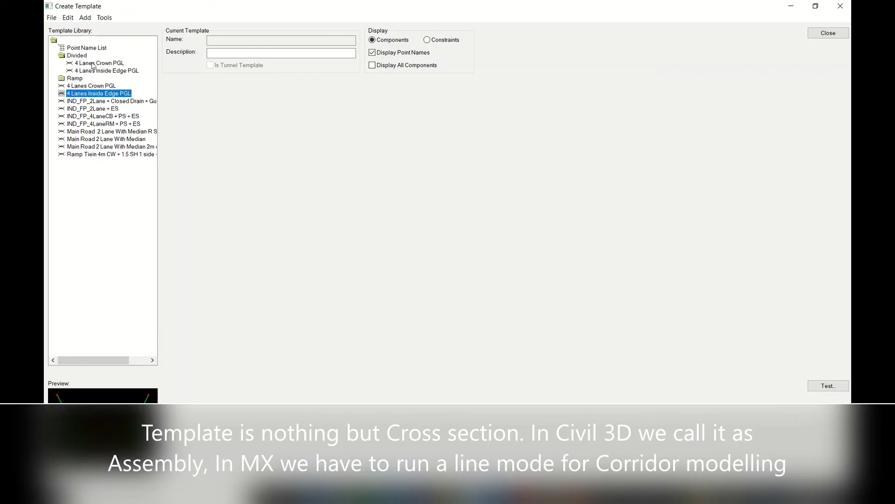
{"action": "right_click", "coordinate": [89, 87]}
{"action": "left_click", "coordinate": [108, 139]}
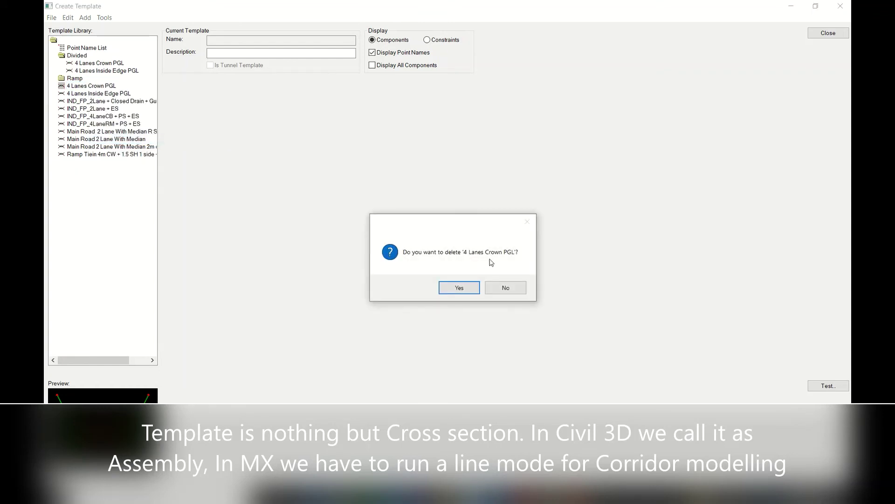
{"action": "left_click", "coordinate": [460, 288]}
{"action": "right_click", "coordinate": [88, 87]}
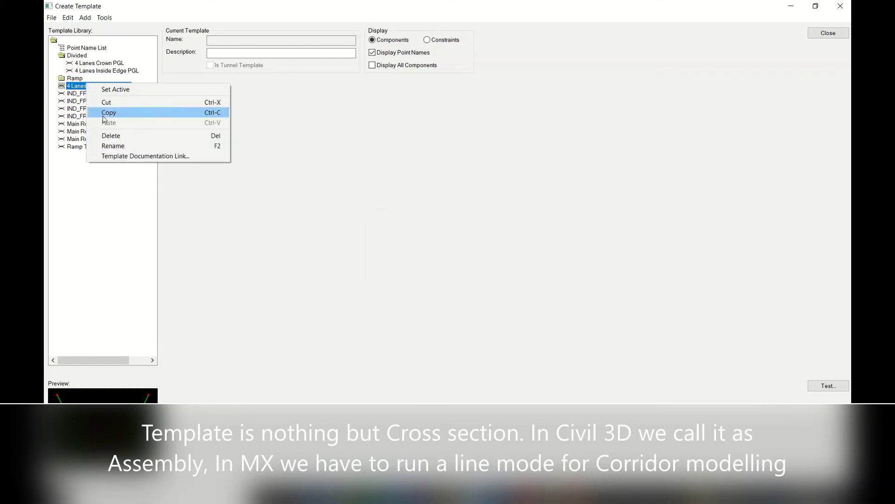
{"action": "left_click", "coordinate": [109, 139]}
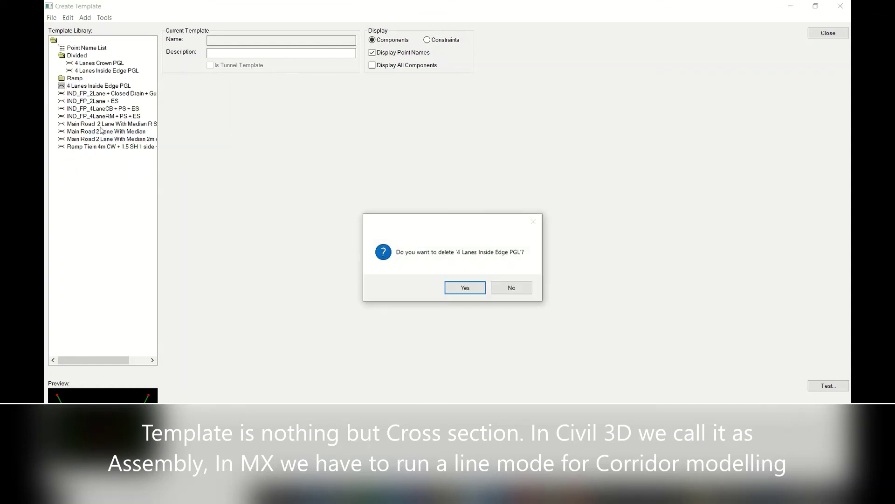
{"action": "left_click", "coordinate": [465, 288]}
Create a folder named INDIA under the library's root
{"action": "left_click", "coordinate": [84, 93]}
{"action": "left_click", "coordinate": [84, 108]}
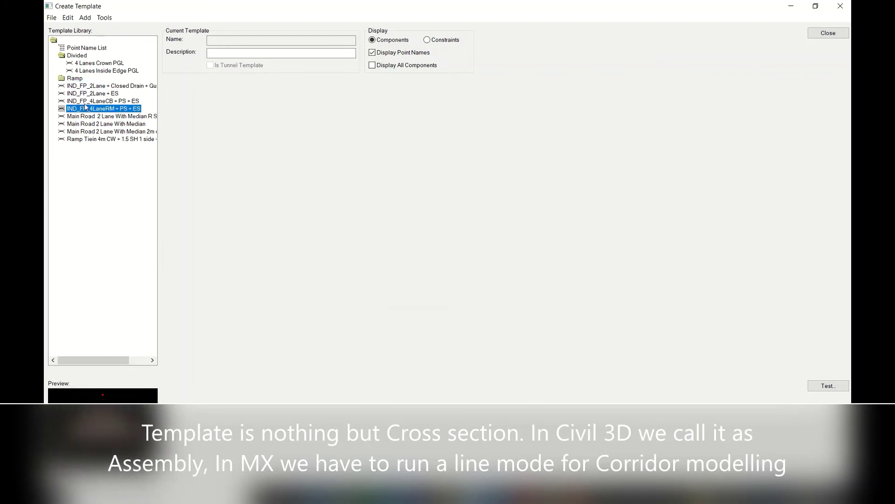
{"action": "left_click", "coordinate": [61, 86]}
{"action": "left_click", "coordinate": [54, 40]}
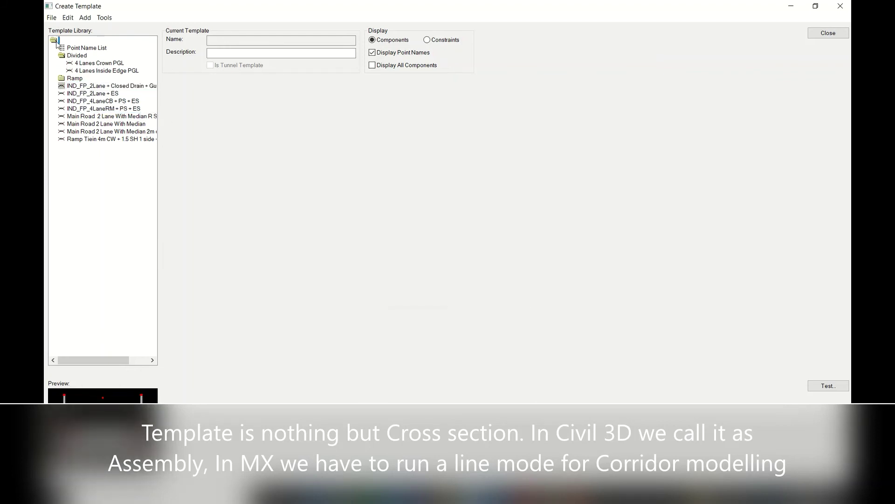
{"action": "right_click", "coordinate": [56, 40]}
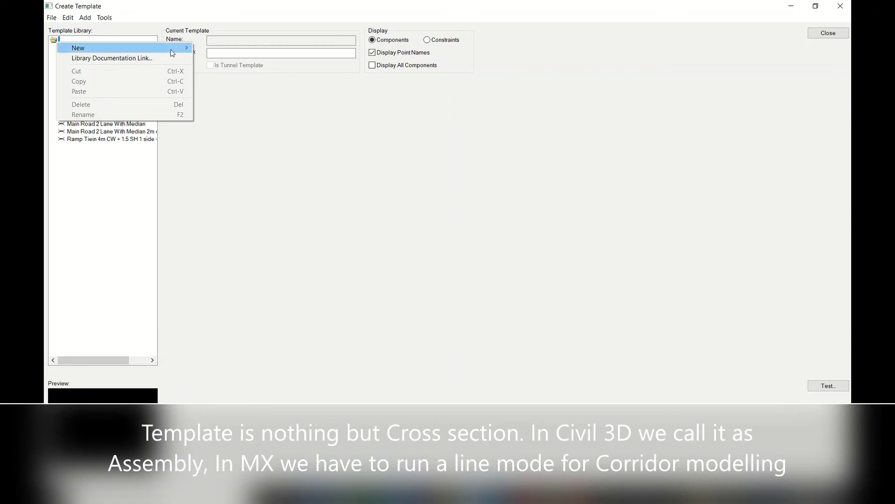
{"action": "mouse_move", "coordinate": [94, 48]}
{"action": "left_click", "coordinate": [220, 56]}
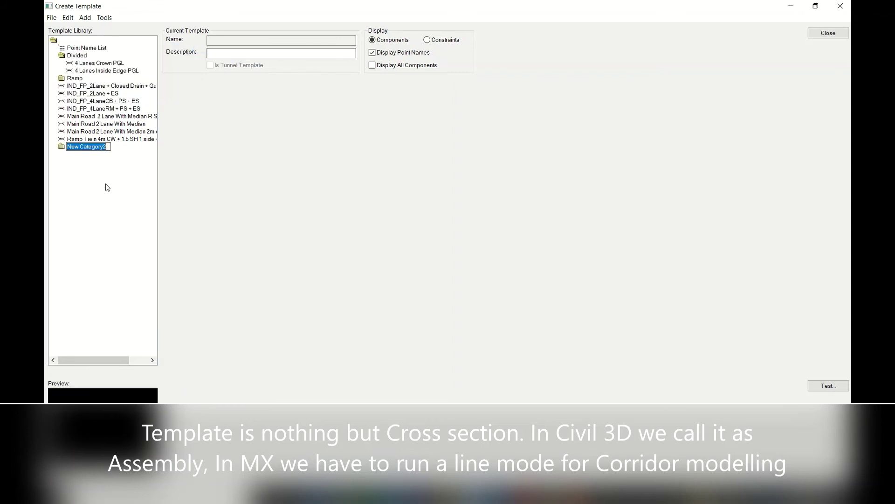
{"action": "type", "text": "INDIA"}
{"action": "key", "text": "Return"}
Move the four IND_FP templates from the root into the INDIA folder
{"action": "left_click", "coordinate": [83, 86]}
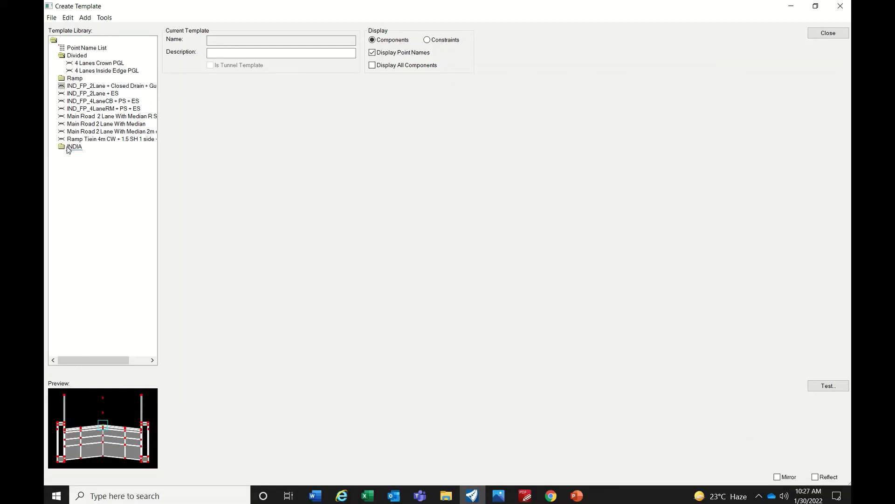
{"action": "left_click_drag", "start_coordinate": [68, 150], "coordinate": [68, 149]}
{"action": "left_click_drag", "start_coordinate": [84, 87], "coordinate": [69, 142]}
{"action": "left_click_drag", "start_coordinate": [84, 91], "coordinate": [73, 124]}
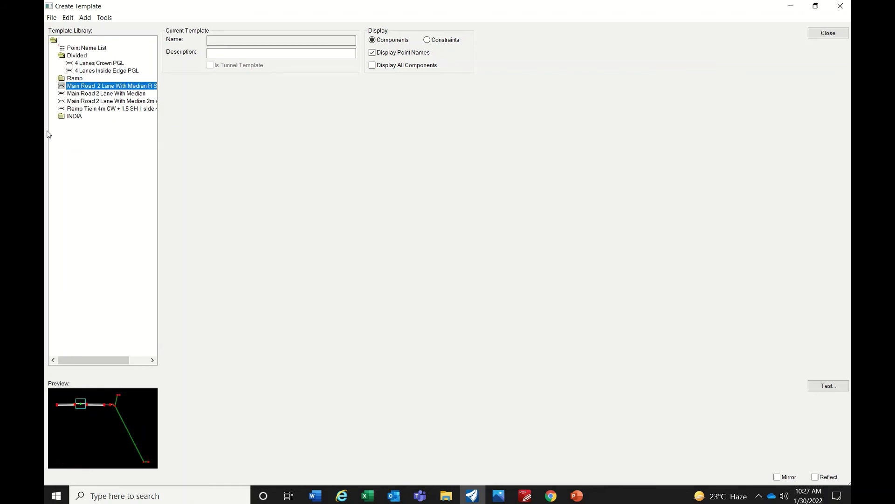
Create a folder named PROJECT K under the library's root
{"action": "left_click", "coordinate": [58, 40]}
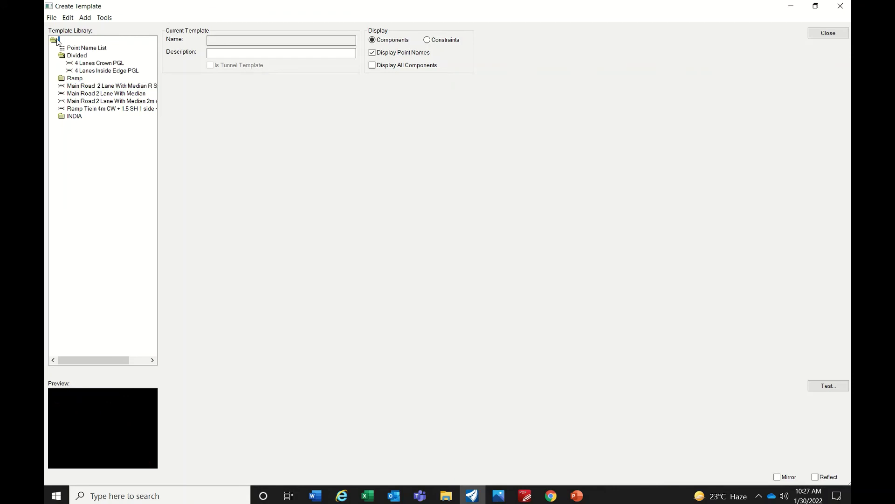
{"action": "right_click", "coordinate": [57, 40]}
{"action": "mouse_move", "coordinate": [144, 50]}
{"action": "left_click", "coordinate": [212, 44]}
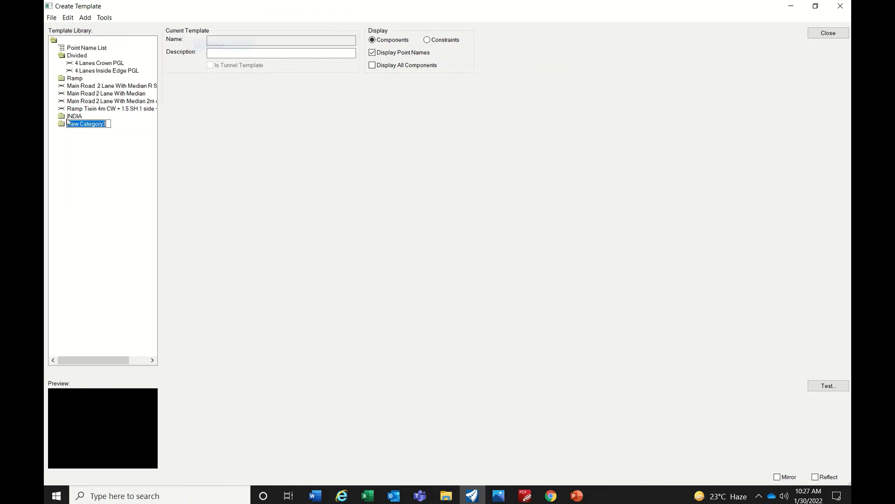
{"action": "type", "text": "PRK"}
{"action": "type", "text": "JECT K"}
{"action": "left_click", "coordinate": [110, 170]}
Move the three Main Road templates and the Ramp Tiein template into PROJECT K, and expand the PROJECT K, INDIA and Ramp folders
{"action": "left_click", "coordinate": [87, 87]}
{"action": "mouse_move", "coordinate": [87, 95]}
{"action": "left_mouse_down"}
{"action": "mouse_move", "coordinate": [80, 128]}
{"action": "mouse_move", "coordinate": [81, 99]}
{"action": "left_mouse_up"}
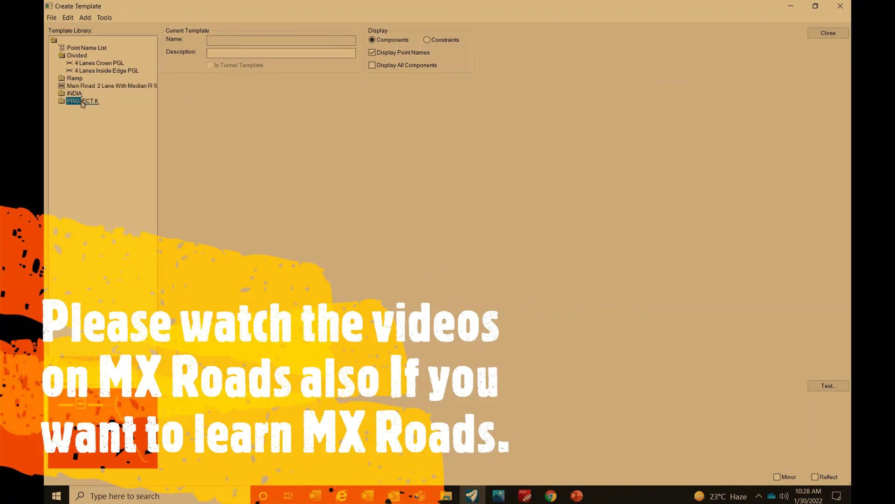
{"action": "double_click", "coordinate": [61, 94]}
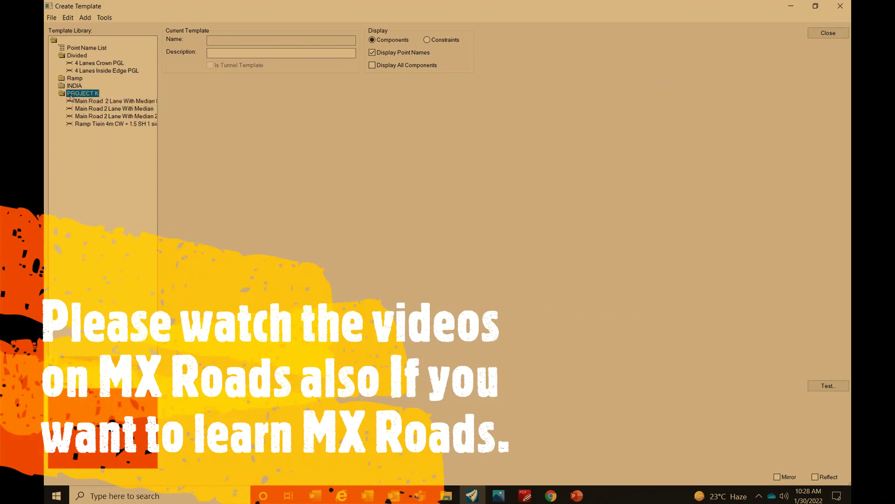
{"action": "double_click", "coordinate": [62, 86]}
{"action": "double_click", "coordinate": [61, 79]}
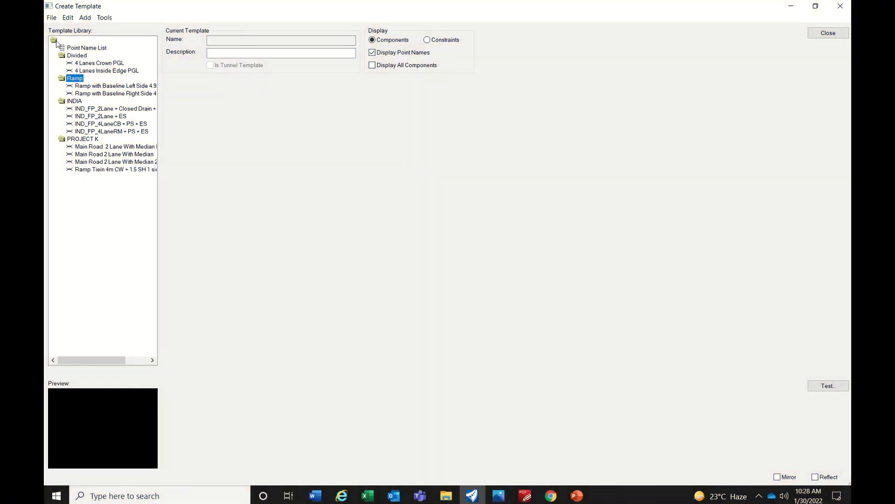
{"action": "left_click", "coordinate": [51, 18]}
{"action": "mouse_move", "coordinate": [77, 29]}
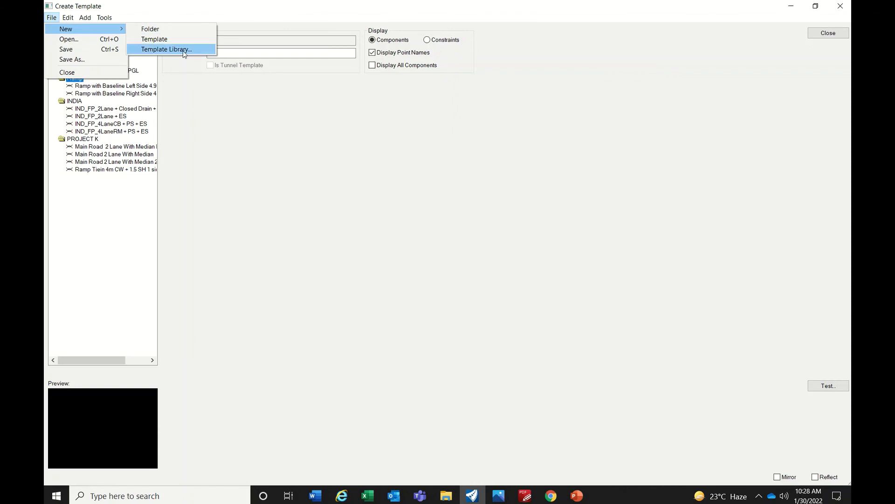
{"action": "left_click", "coordinate": [63, 180]}
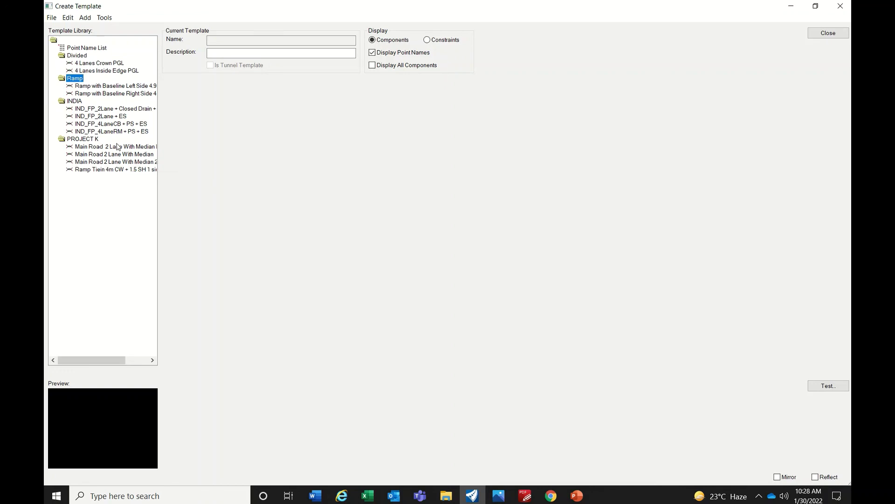
Save the template library and close the Create Template window
{"action": "left_click", "coordinate": [51, 17]}
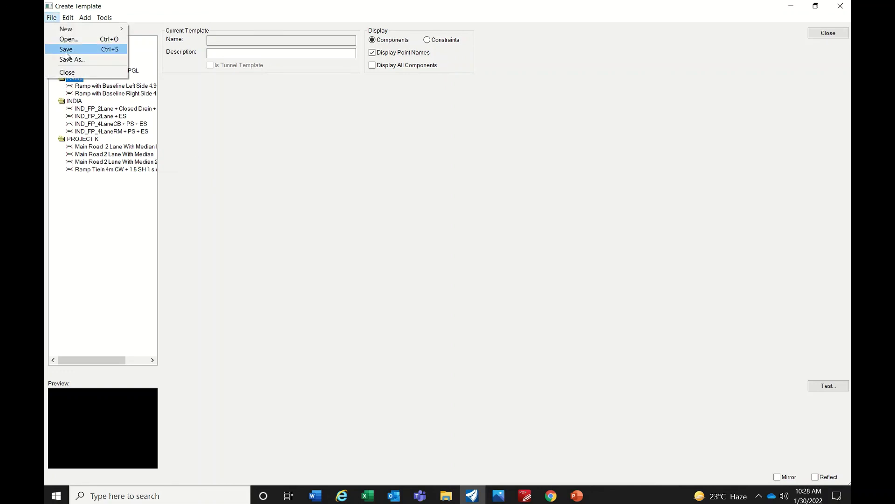
{"action": "left_click", "coordinate": [58, 49]}
{"action": "left_click", "coordinate": [833, 33]}
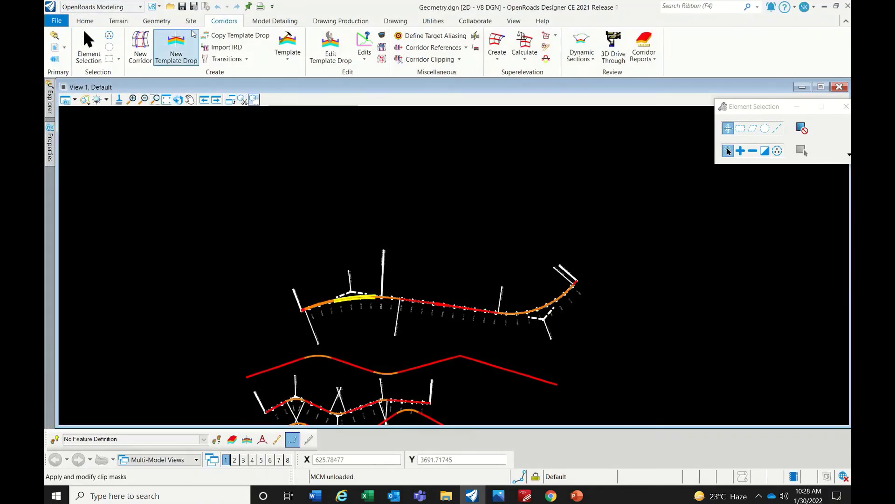
Reopen Create Template, check the Divided, INDIA, PROJECT K and Ramp folders in the Civil Highways library, and close the window
{"action": "left_click", "coordinate": [288, 46]}
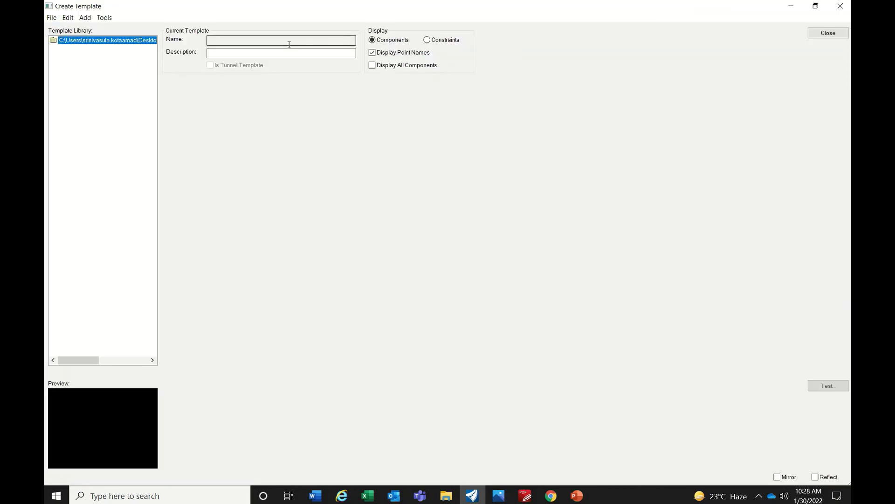
{"action": "double_click", "coordinate": [55, 43]}
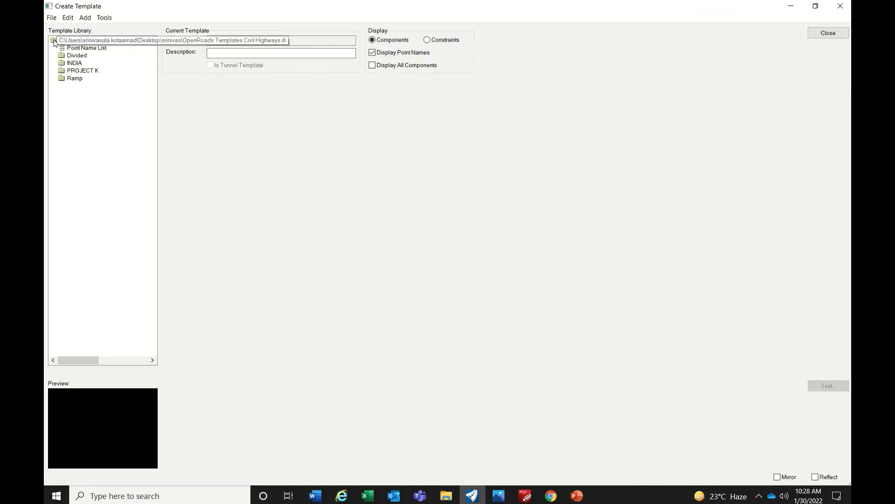
{"action": "left_click", "coordinate": [64, 56]}
{"action": "left_click", "coordinate": [64, 65]}
{"action": "left_click", "coordinate": [64, 72]}
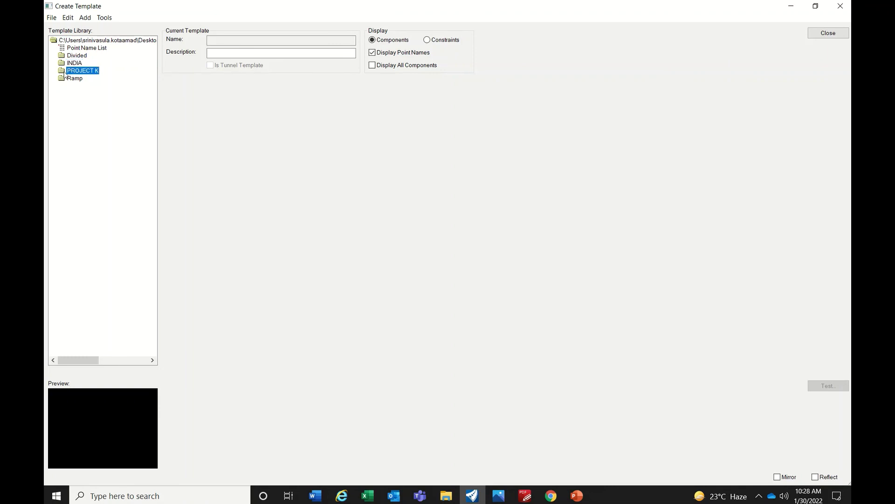
{"action": "left_click", "coordinate": [62, 80]}
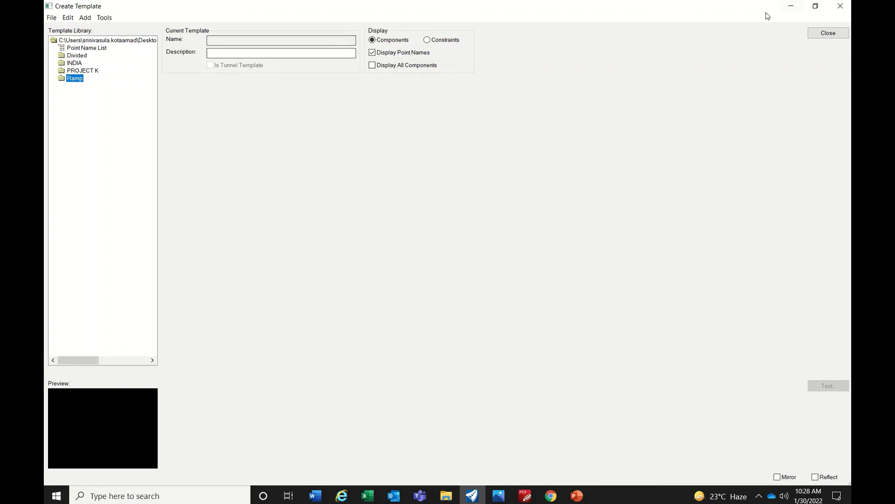
{"action": "left_click", "coordinate": [823, 37]}
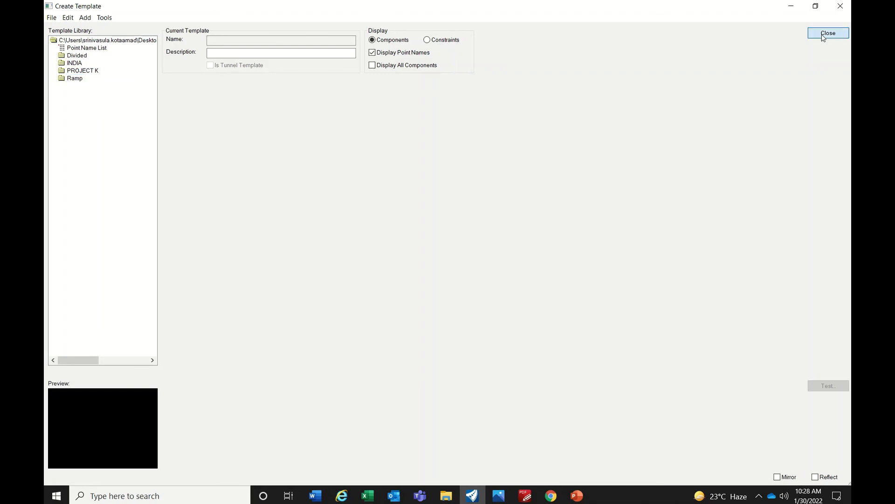